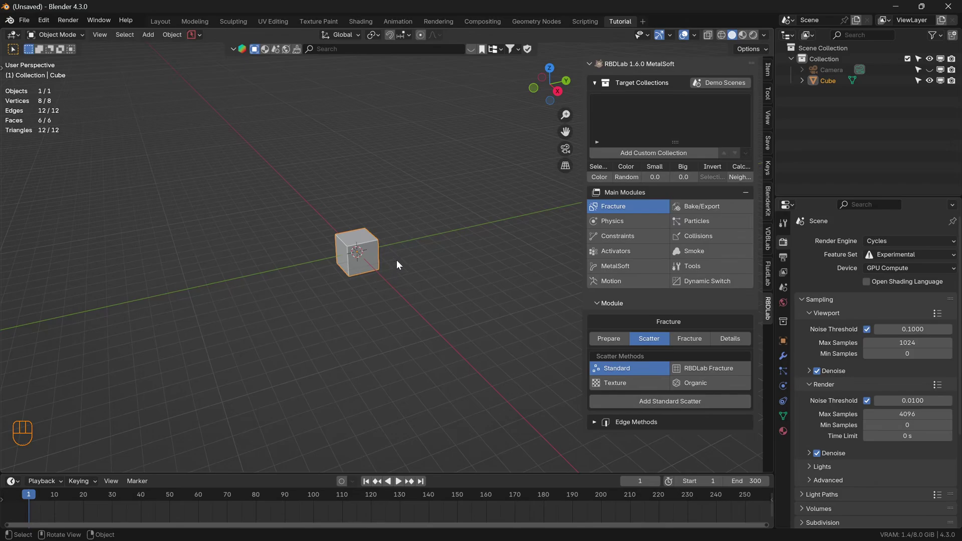
Open the Animated Constraints Cloth to Soft demo scene without loading its autosave, and play its simulation
{"action": "left_click", "coordinate": [725, 82]}
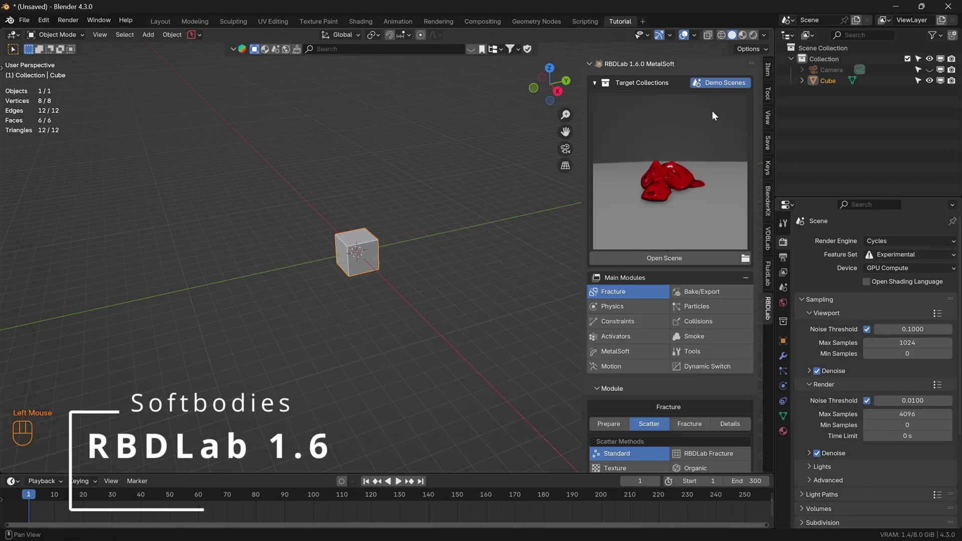
{"action": "left_click", "coordinate": [686, 175]}
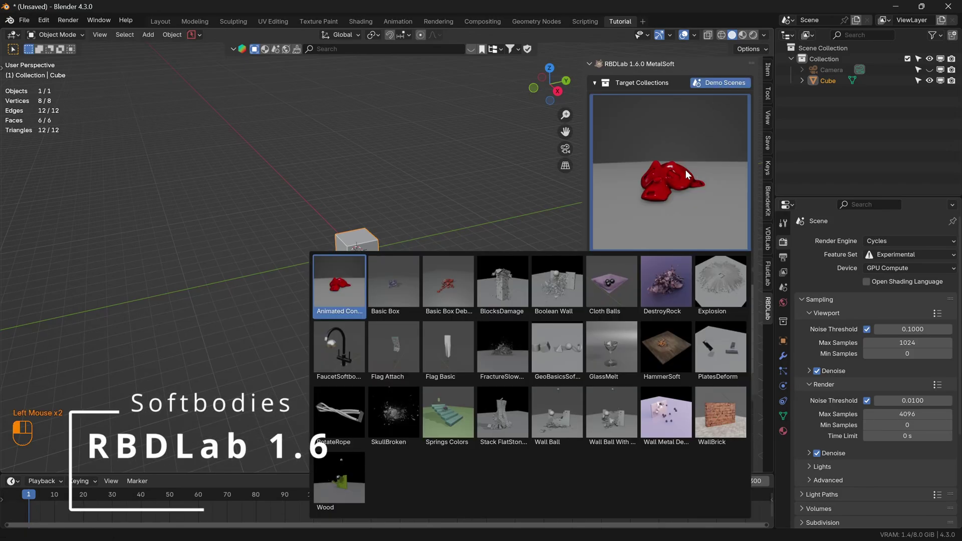
{"action": "left_click", "coordinate": [335, 291]}
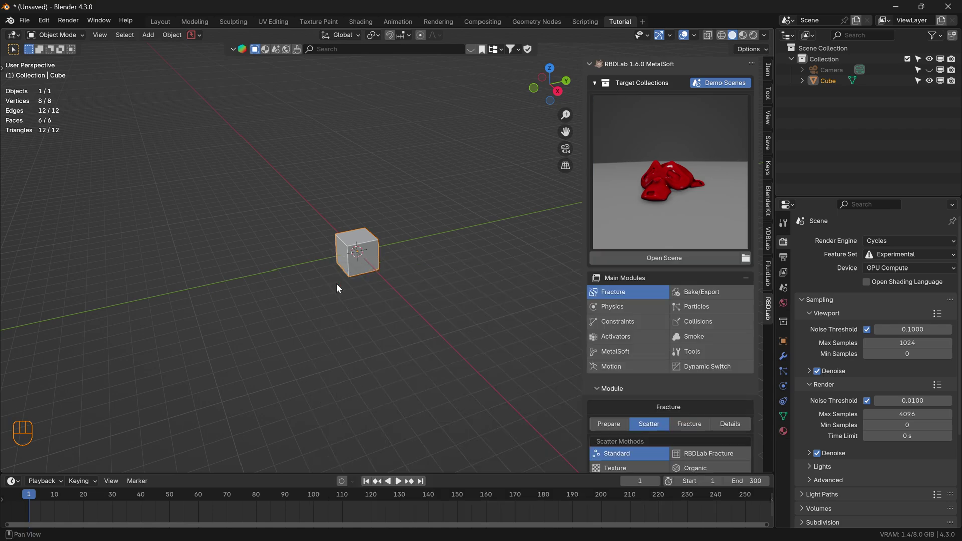
{"action": "left_click", "coordinate": [672, 256]}
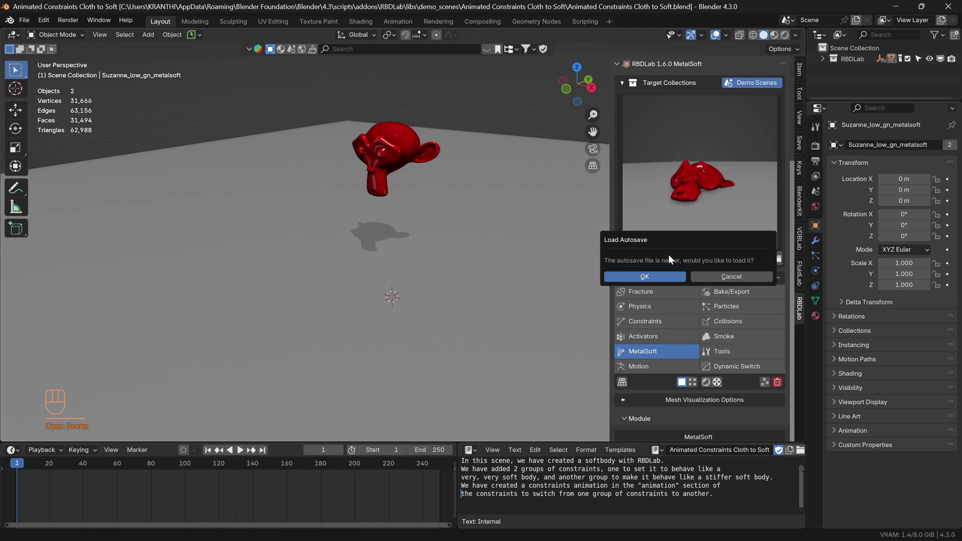
{"action": "left_click", "coordinate": [747, 275]}
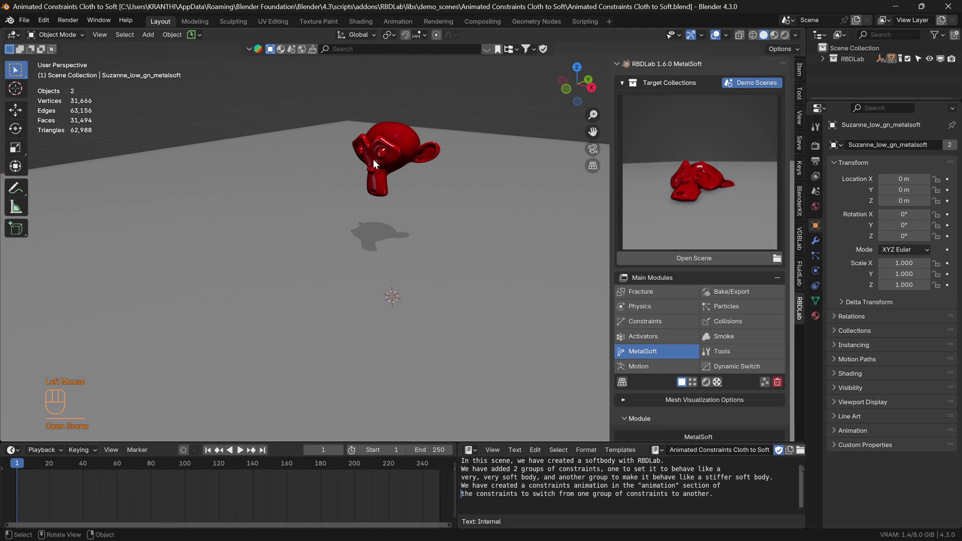
{"action": "key", "text": "space"}
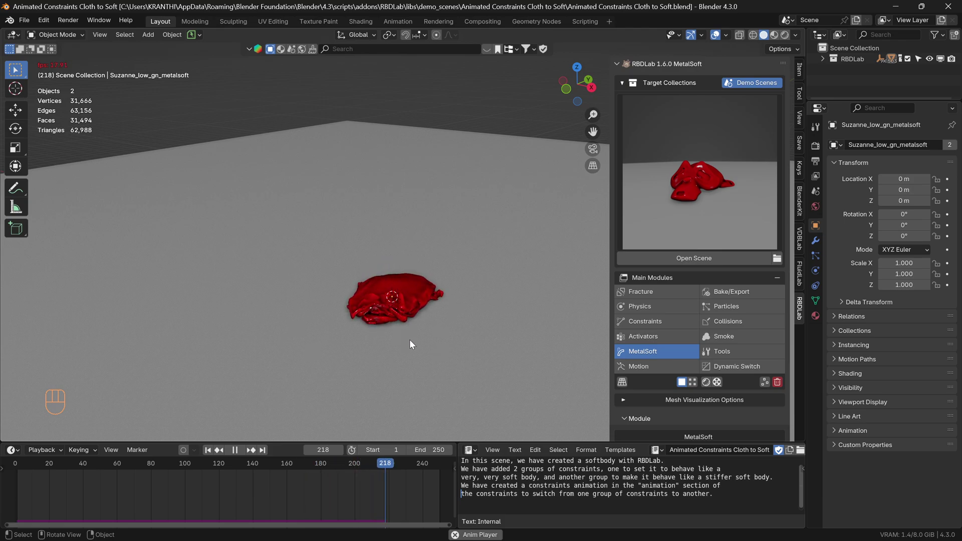
{"action": "key", "text": "space"}
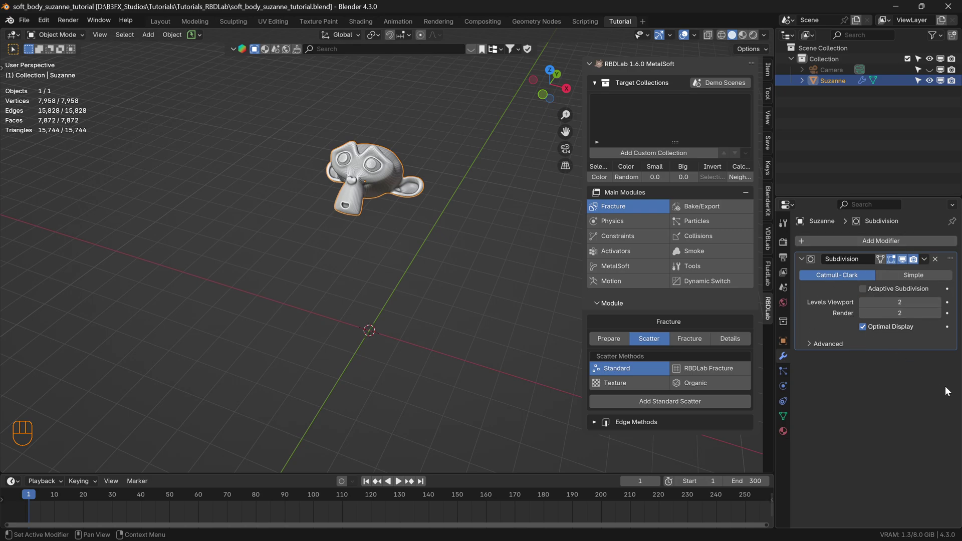
Apply Suzanne's Subdivision modifier and shade the mesh smooth
{"action": "left_click", "coordinate": [924, 257]}
{"action": "left_click", "coordinate": [885, 271]}
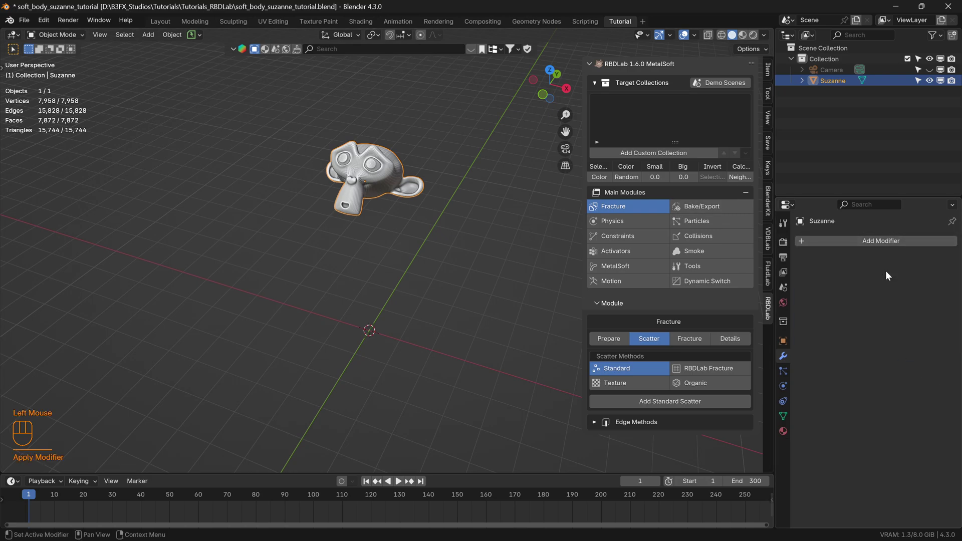
{"action": "right_click", "coordinate": [361, 168]}
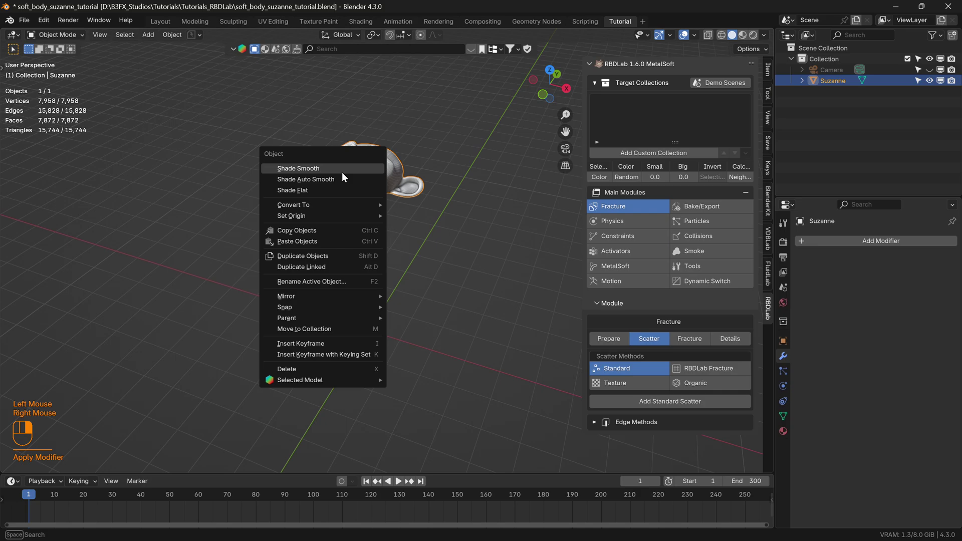
{"action": "left_click", "coordinate": [343, 170]}
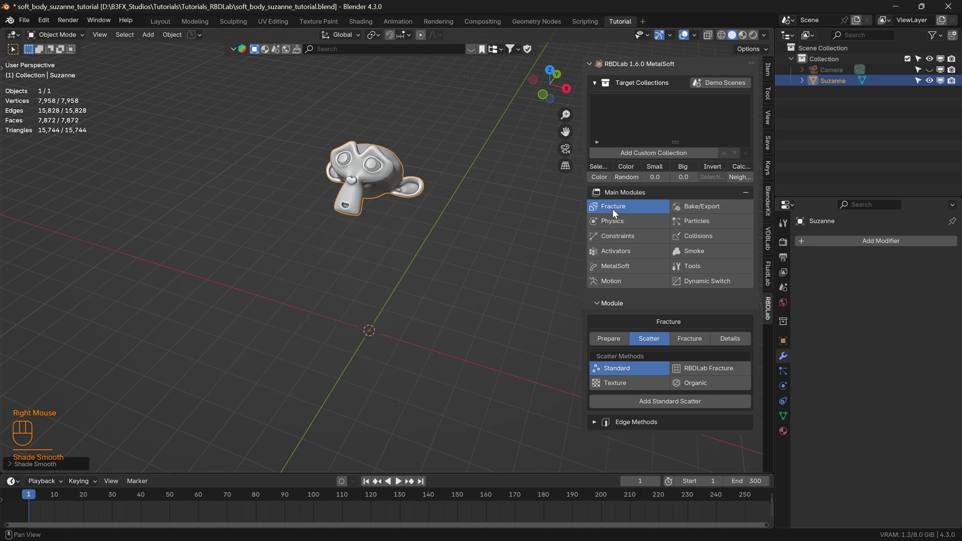
Create soft-body chunks from Suzanne in the Fracture module's preparation settings, using the Fill Objects method
{"action": "left_click", "coordinate": [606, 339]}
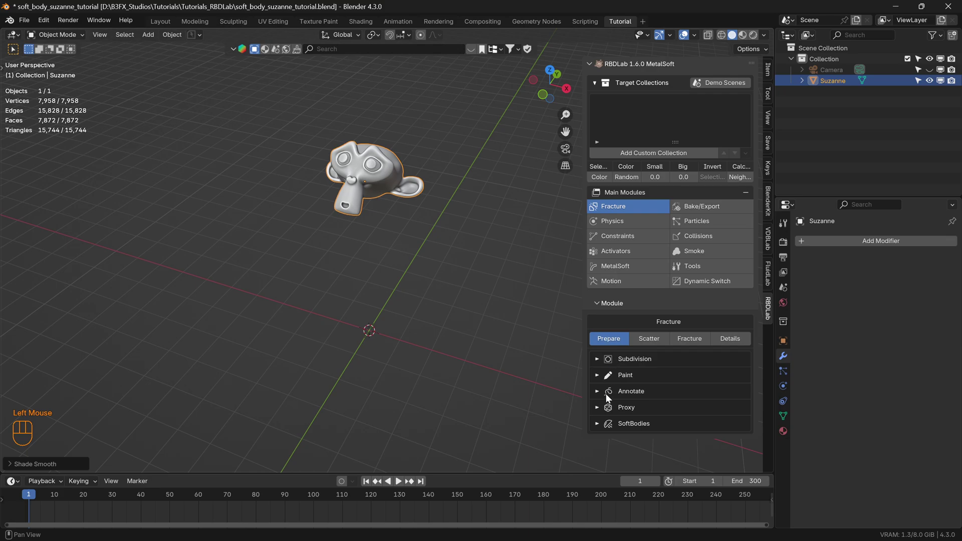
{"action": "left_click", "coordinate": [595, 423]}
{"action": "scroll", "coordinate": [648, 426], "scroll_direction": "down", "scroll_amount": 2}
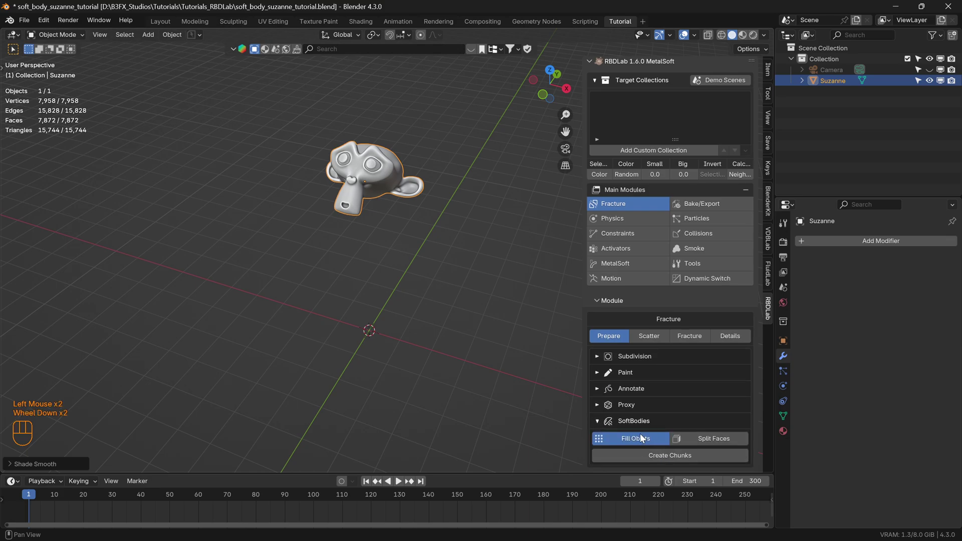
{"action": "left_click", "coordinate": [676, 454]}
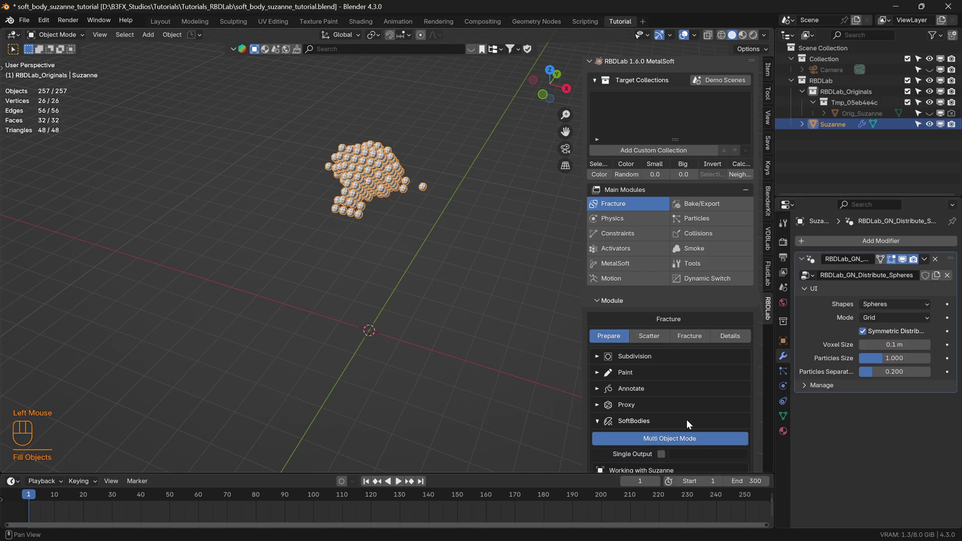
Try cubes as the fill shape for Suzanne and switch back to spheres
{"action": "scroll", "coordinate": [686, 419], "scroll_direction": "down", "scroll_amount": 3}
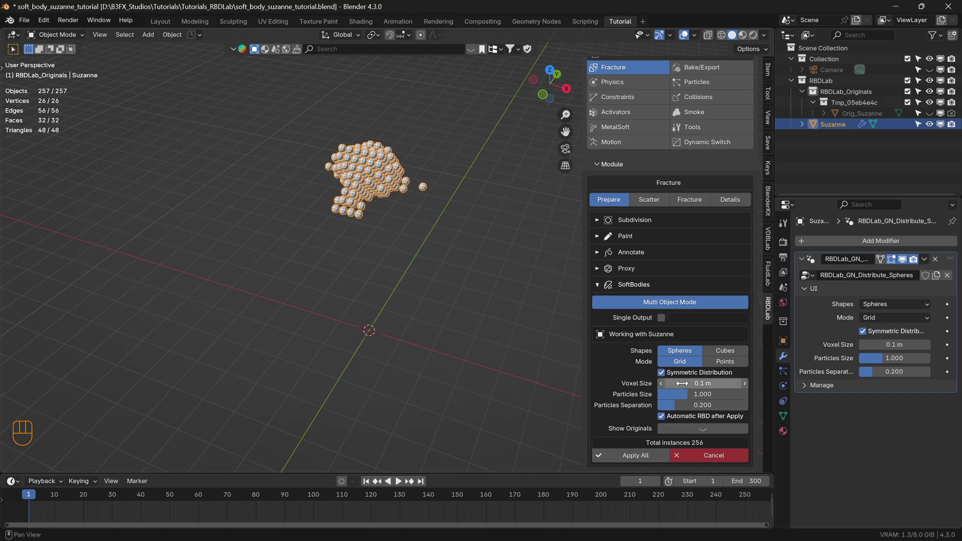
{"action": "left_click", "coordinate": [724, 350]}
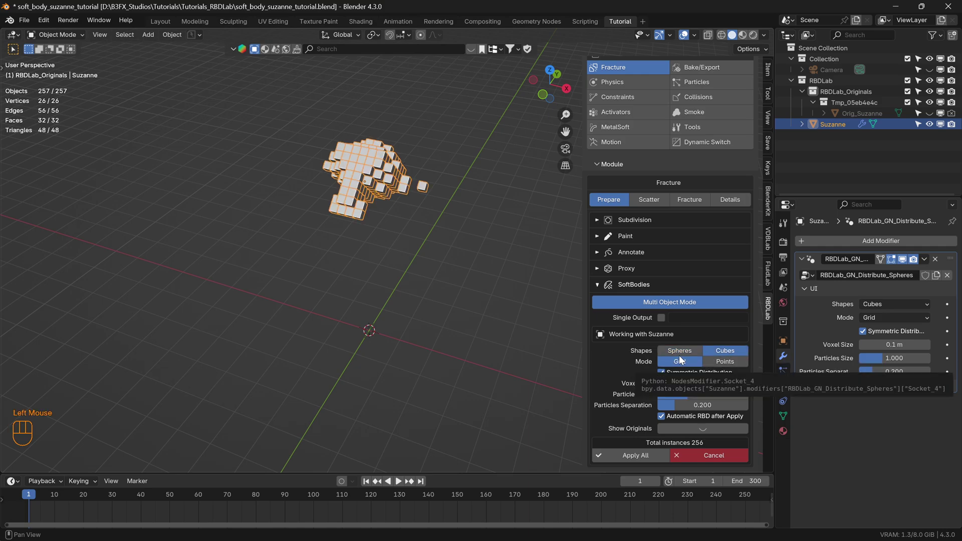
{"action": "left_click", "coordinate": [680, 351]}
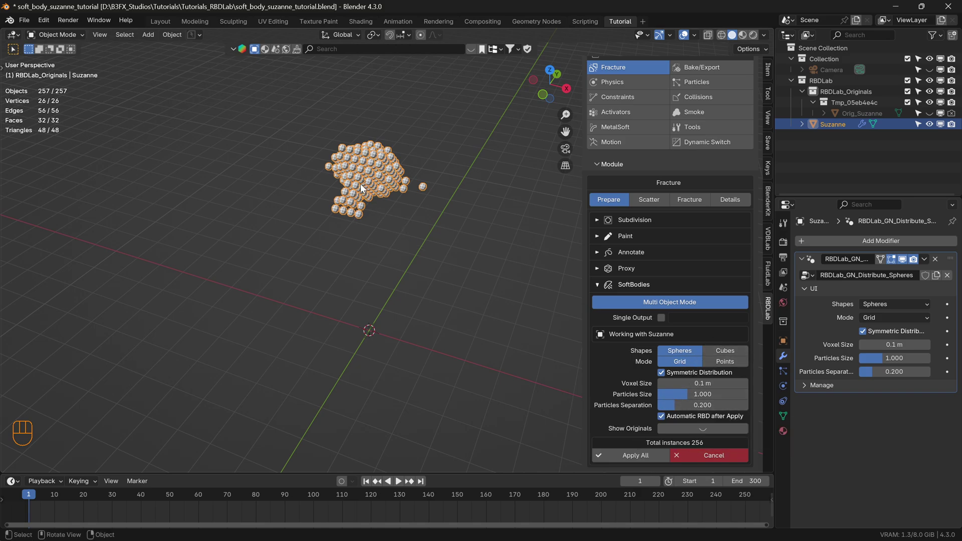
Set the fill's Particles Separation to 0.148 so the spheres fill Suzanne more densely
{"action": "middle_click_drag", "start_coordinate": [359, 183], "coordinate": [357, 216]}
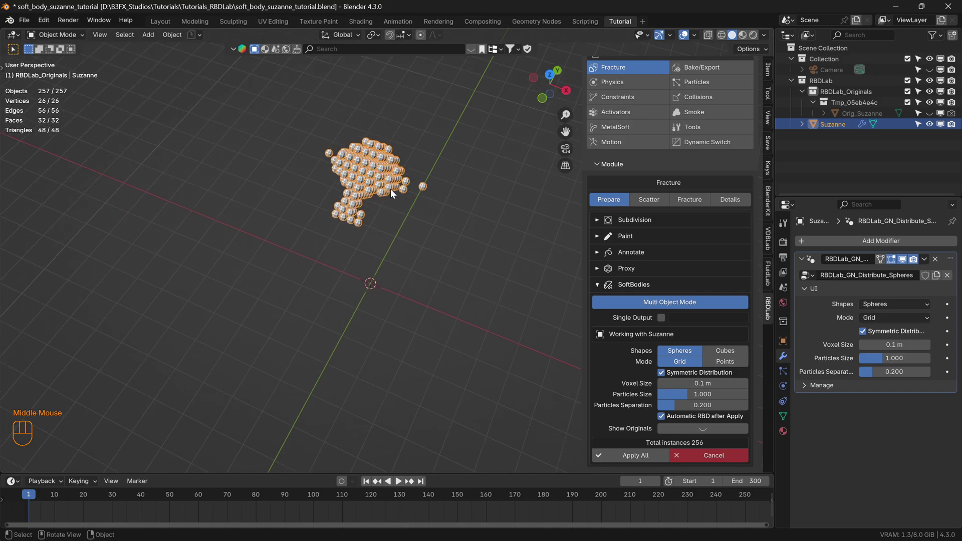
{"action": "scroll", "coordinate": [390, 188], "scroll_direction": "up", "scroll_amount": 2}
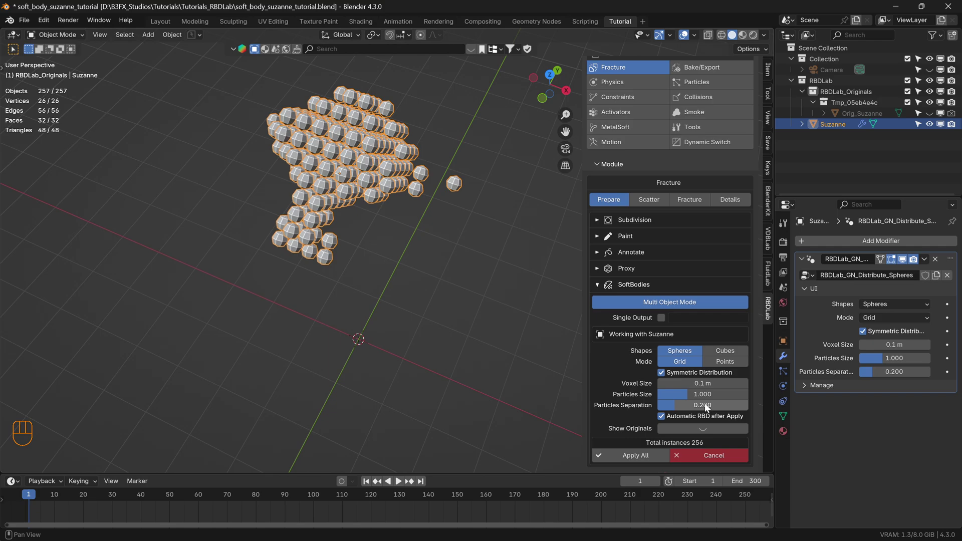
{"action": "left_click_drag", "start_coordinate": [704, 403], "coordinate": [680, 403], "text": "shift"}
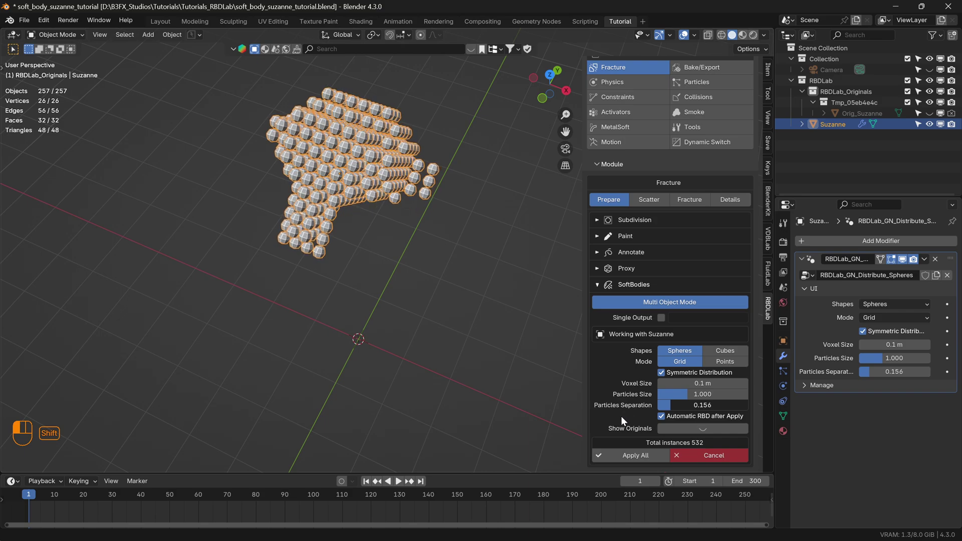
{"action": "left_click_drag", "start_coordinate": [620, 415], "coordinate": [614, 417], "text": "shift"}
{"action": "middle_click_drag", "start_coordinate": [577, 347], "coordinate": [424, 170]}
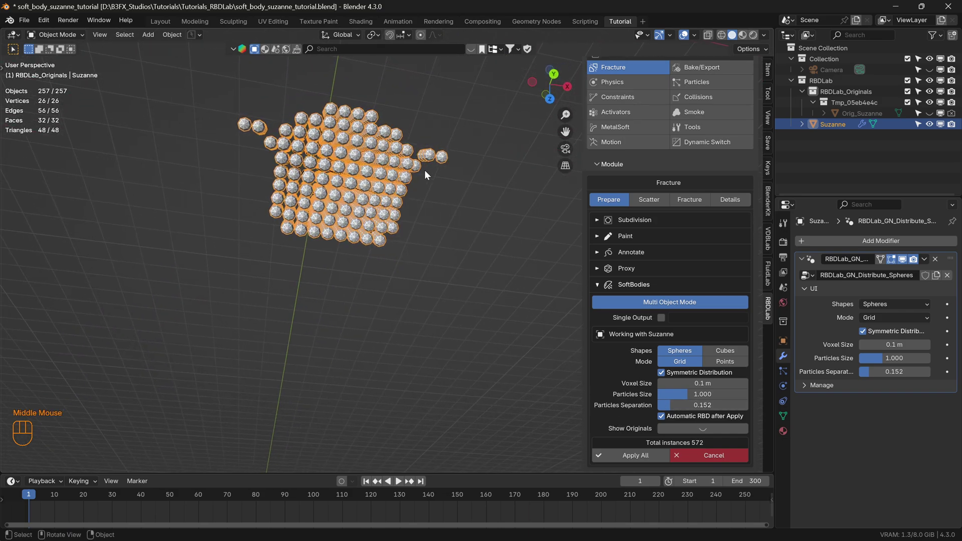
{"action": "middle_click_drag", "start_coordinate": [331, 153], "coordinate": [381, 135]}
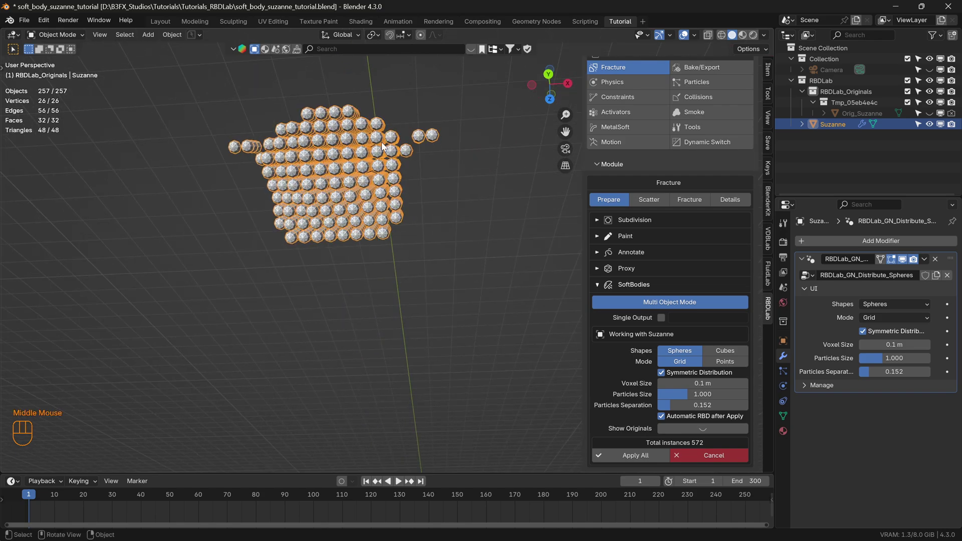
{"action": "left_click_drag", "start_coordinate": [714, 405], "coordinate": [707, 405], "text": "shift"}
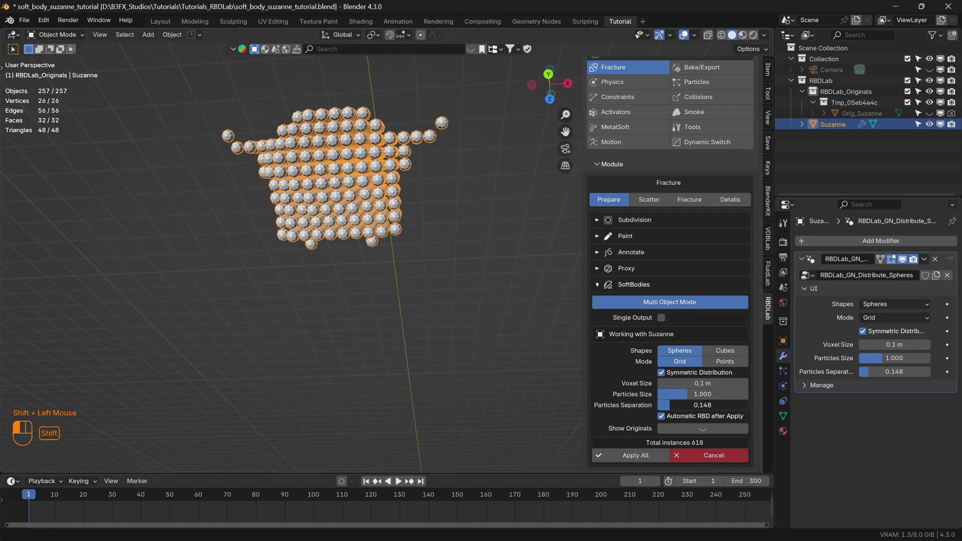
Show the original Suzanne mesh to compare it with the sphere fill, and hide it again
{"action": "middle_click_drag", "start_coordinate": [370, 228], "coordinate": [427, 122]}
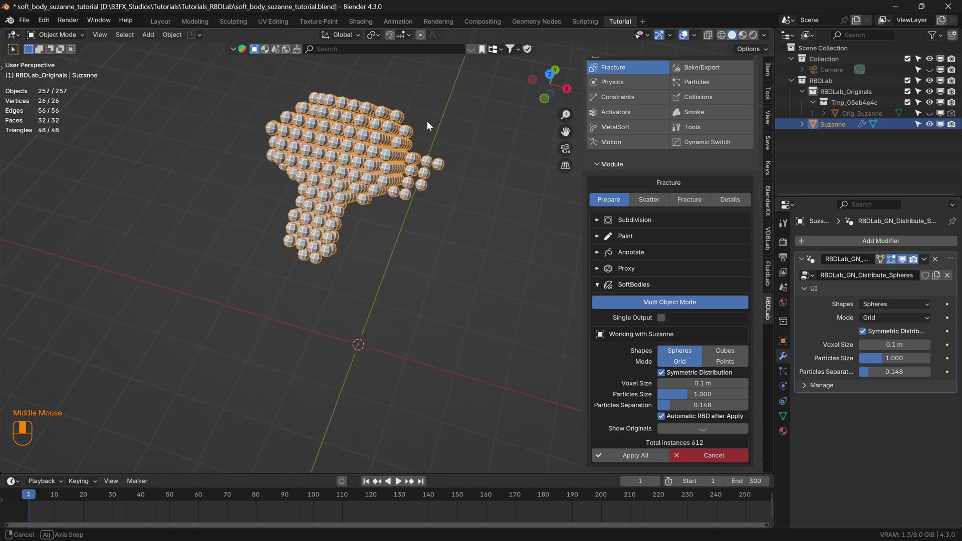
{"action": "left_click", "coordinate": [702, 429]}
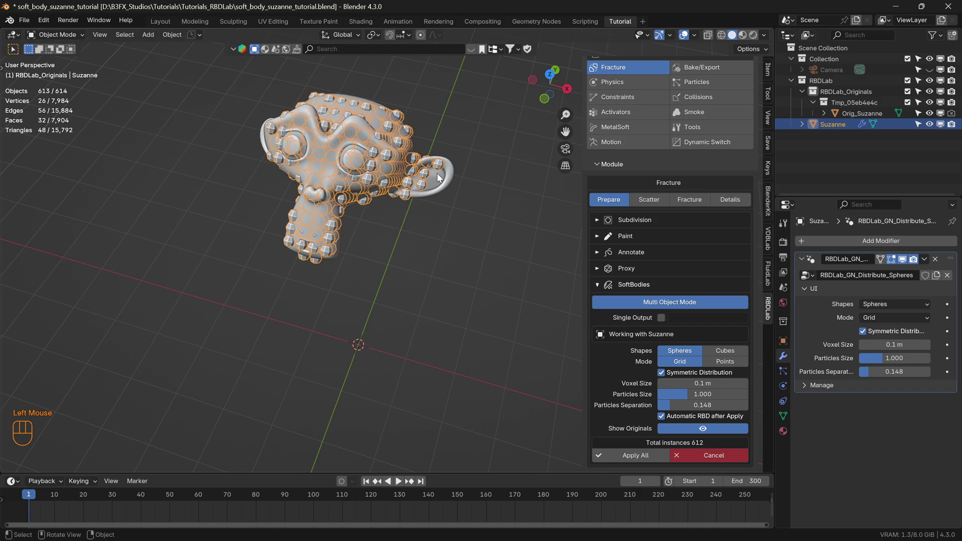
{"action": "middle_click_drag", "start_coordinate": [309, 170], "coordinate": [336, 196]}
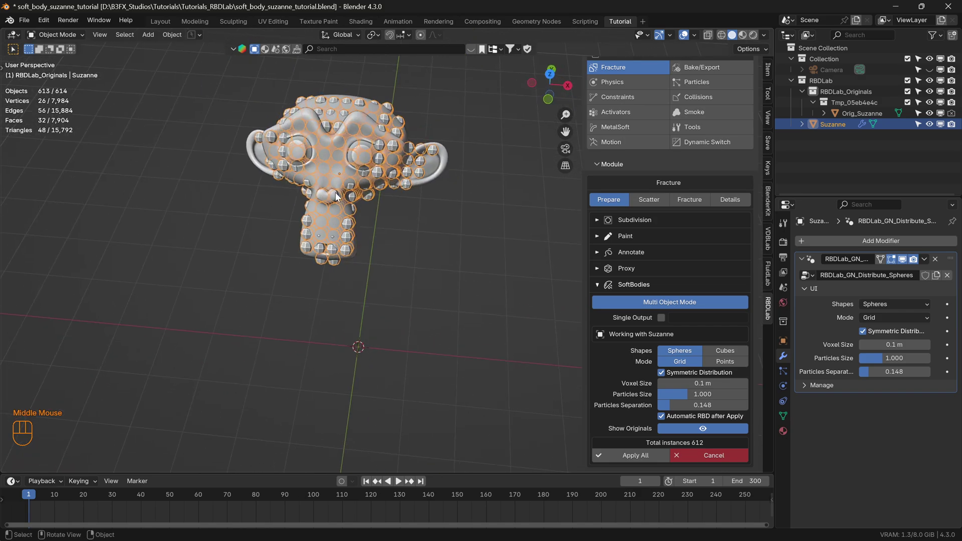
{"action": "left_click", "coordinate": [702, 428]}
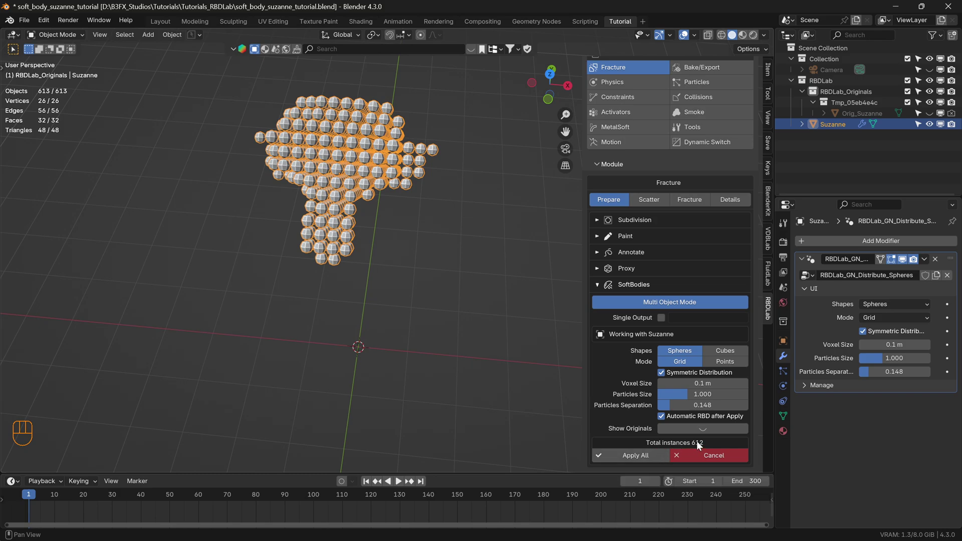
Apply the sphere fill to turn it into separate chunks with automatic rigid bodies
{"action": "left_click", "coordinate": [634, 452]}
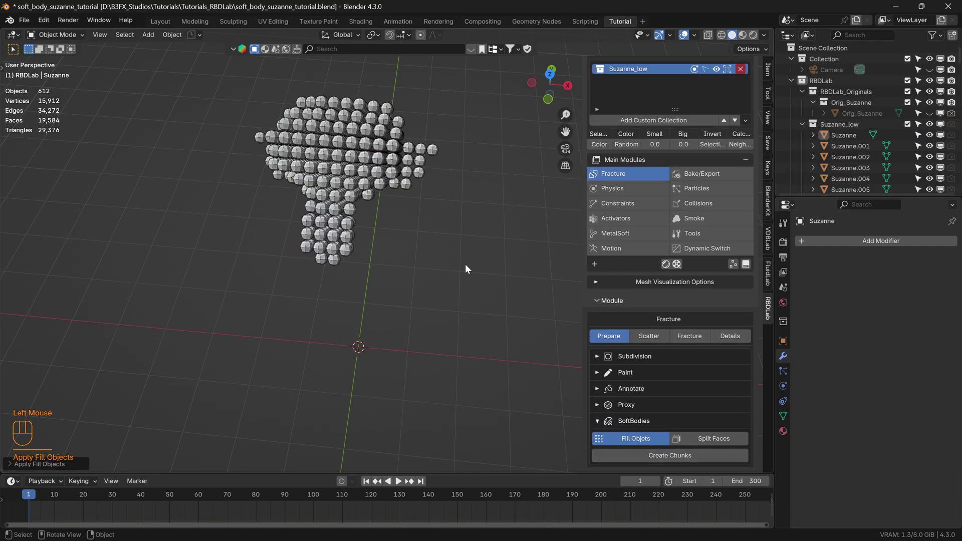
{"action": "middle_click_drag", "start_coordinate": [465, 264], "coordinate": [377, 211]}
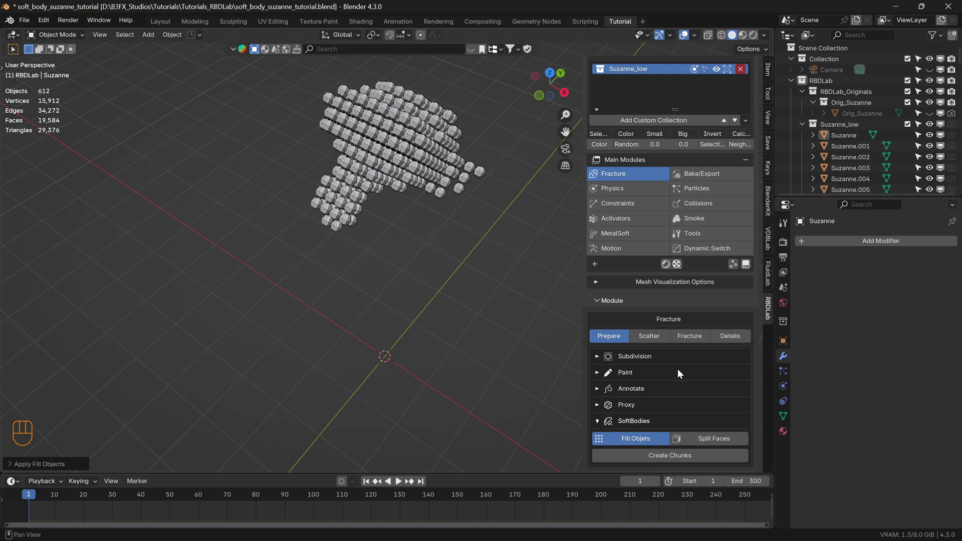
Switch to the Physics module and add a ground to the scene
{"action": "left_click", "coordinate": [623, 188]}
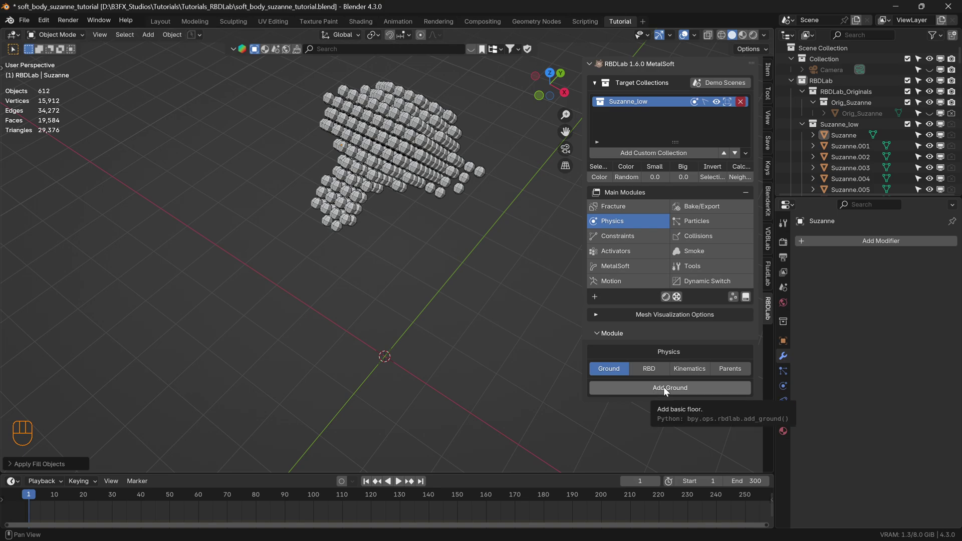
{"action": "left_click", "coordinate": [594, 297]}
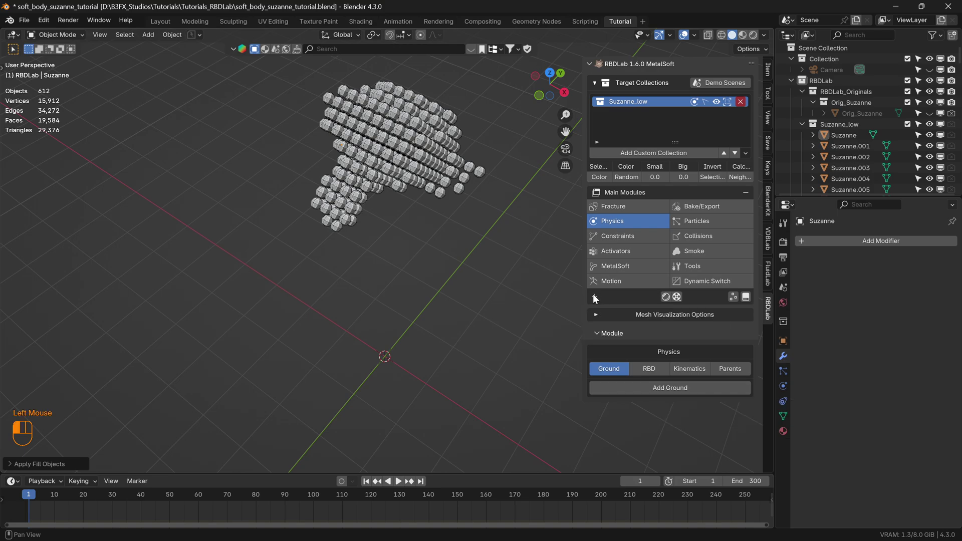
{"action": "left_click", "coordinate": [595, 298]}
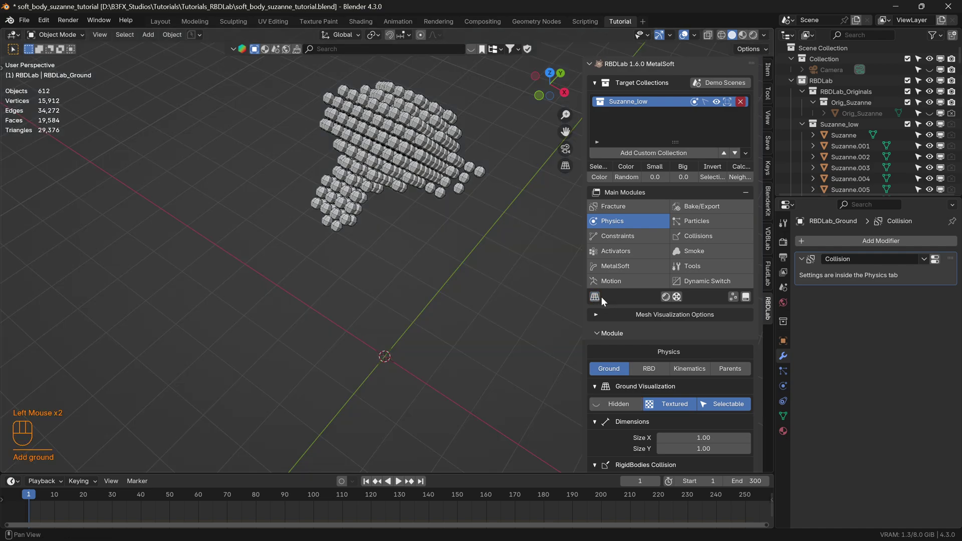
Review the rigid body settings of the Suzanne_low chunks, including shape, collision margin, friction and damping
{"action": "left_click", "coordinate": [647, 368]}
{"action": "scroll", "coordinate": [655, 371], "scroll_direction": "down", "scroll_amount": 6}
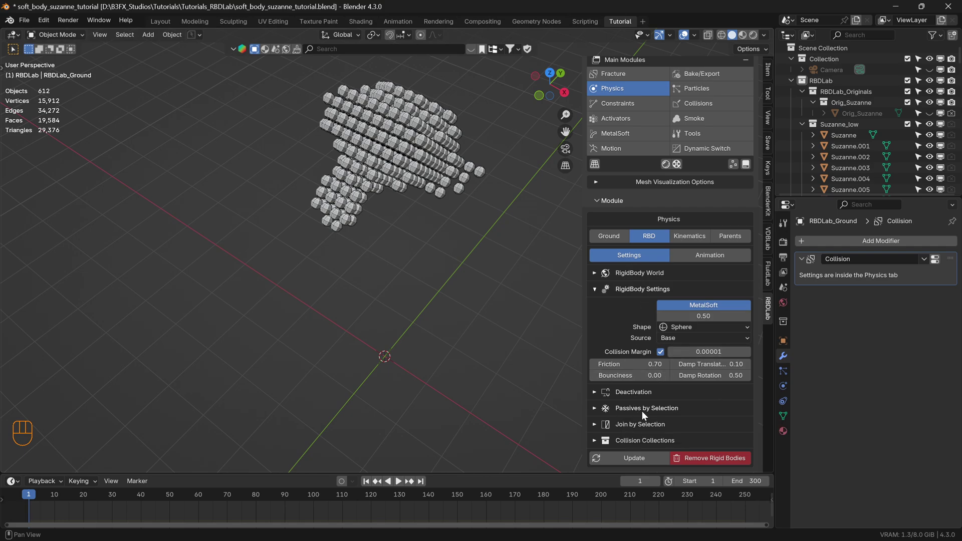
{"action": "scroll", "coordinate": [650, 366], "scroll_direction": "up", "scroll_amount": 2}
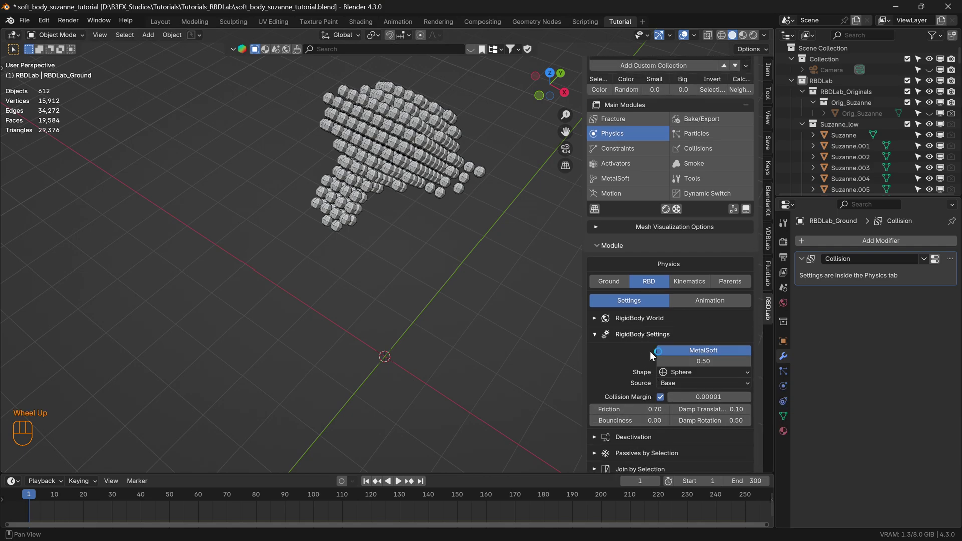
Switch to the Constraints module and set the source filter for Suzanne_low to Collections
{"action": "left_click", "coordinate": [623, 150]}
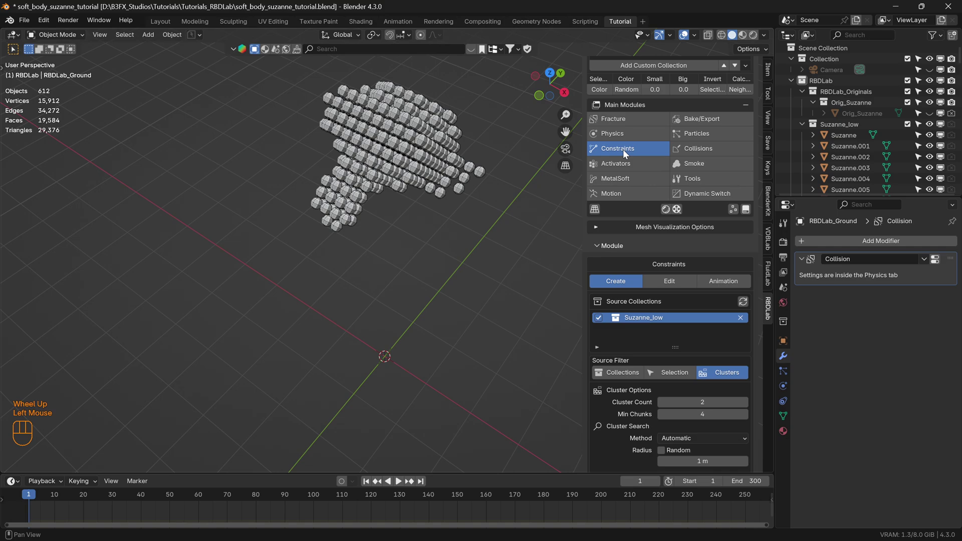
{"action": "scroll", "coordinate": [679, 335], "scroll_direction": "down", "scroll_amount": 3}
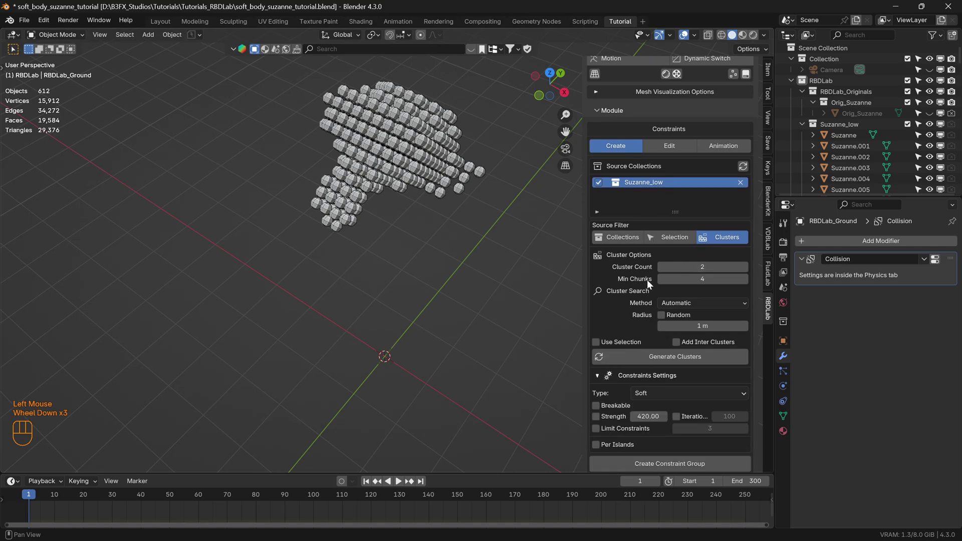
{"action": "scroll", "coordinate": [658, 189], "scroll_direction": "up", "scroll_amount": 5}
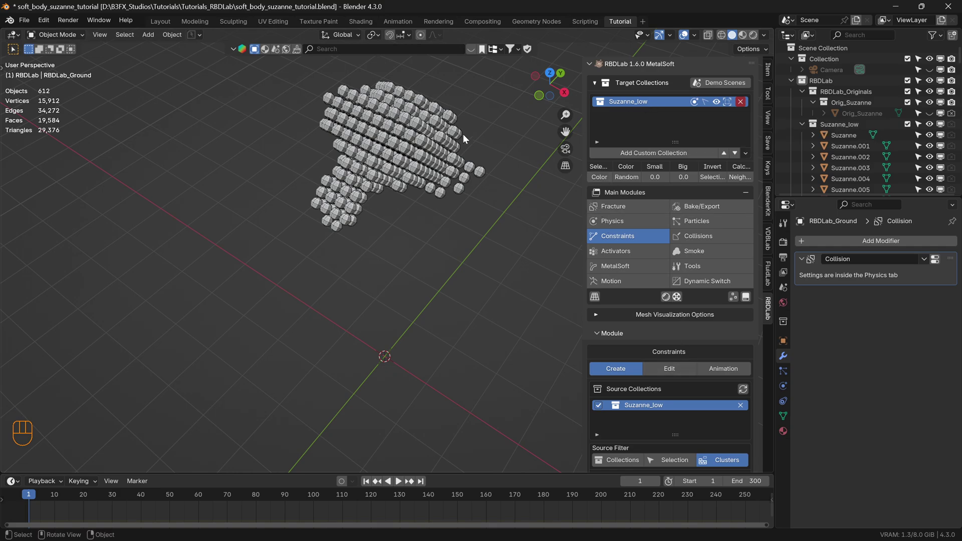
{"action": "scroll", "coordinate": [672, 314], "scroll_direction": "down", "scroll_amount": 4}
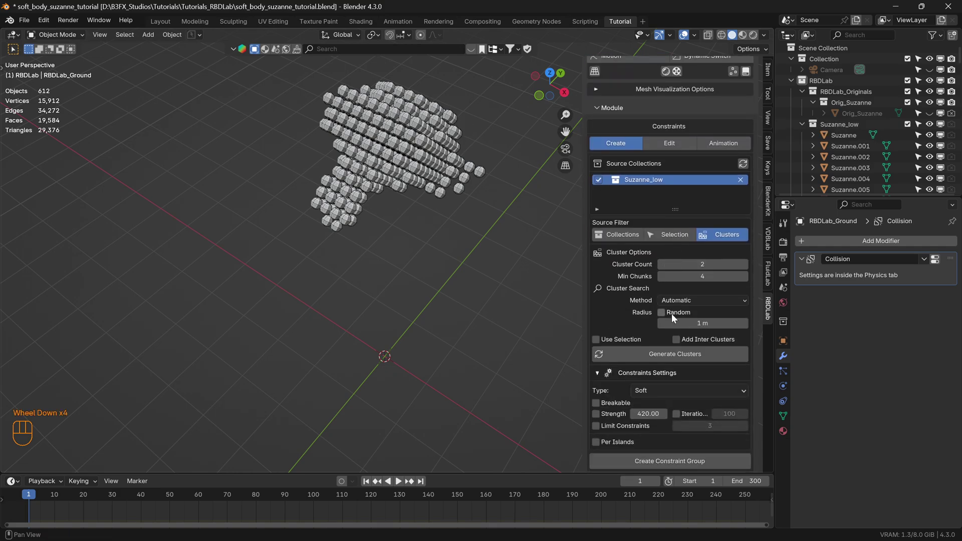
{"action": "left_click", "coordinate": [621, 234]}
{"action": "scroll", "coordinate": [624, 323], "scroll_direction": "down", "scroll_amount": 2}
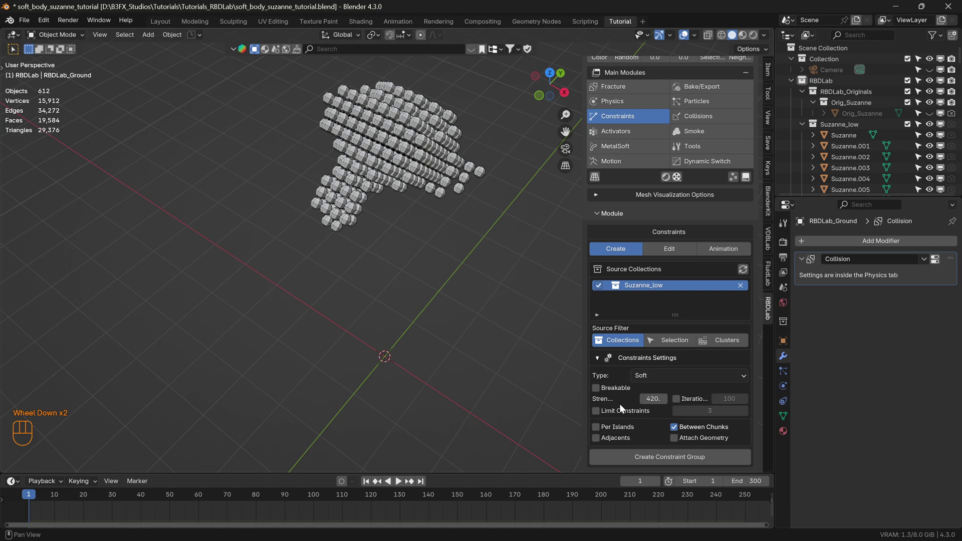
Limit the constraints to 5 and create a Soft constraint group between the Suzanne_low chunks
{"action": "left_click", "coordinate": [596, 411]}
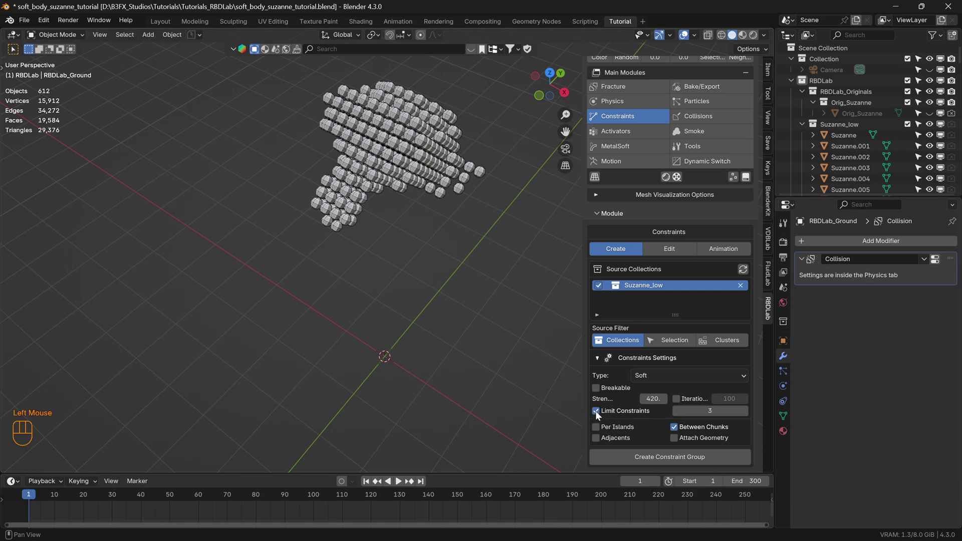
{"action": "left_click", "coordinate": [744, 410]}
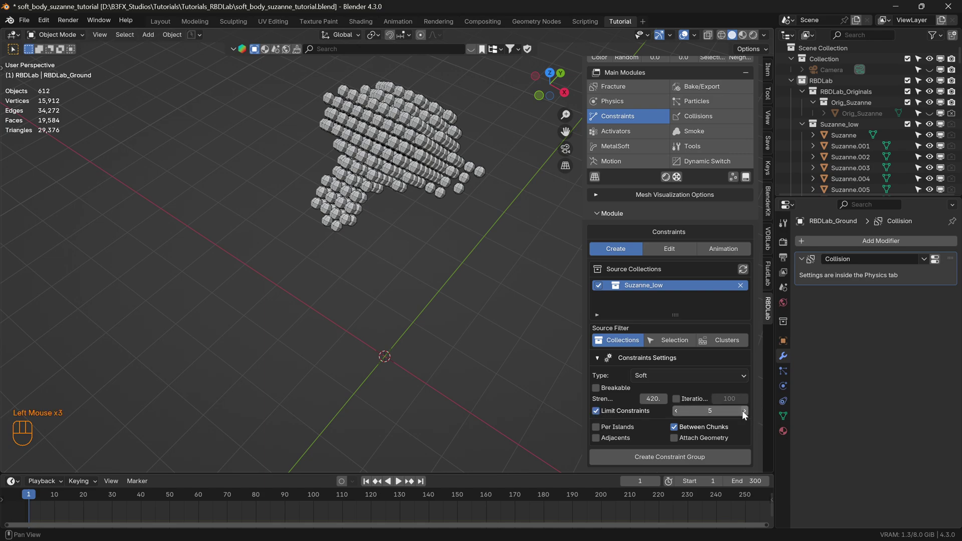
{"action": "left_click", "coordinate": [744, 411]}
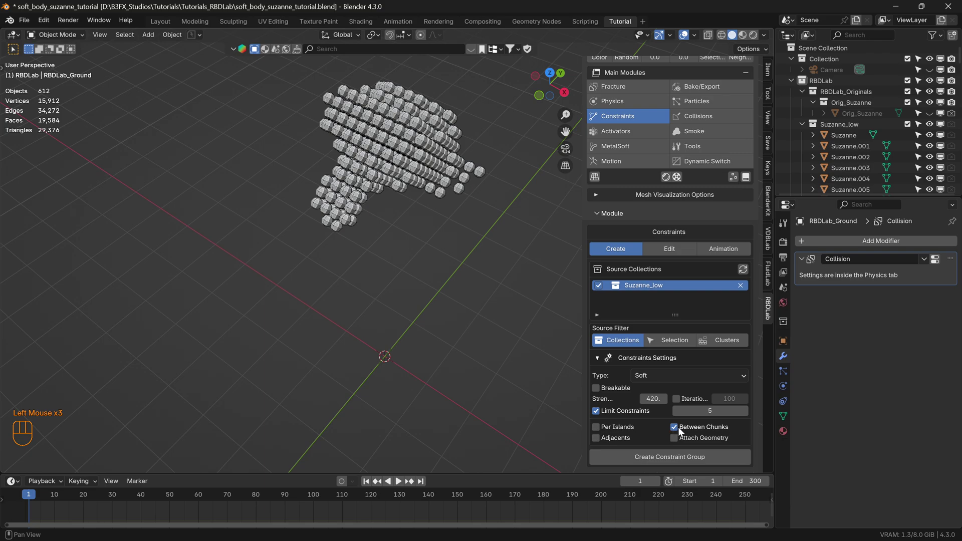
{"action": "left_click", "coordinate": [673, 457]}
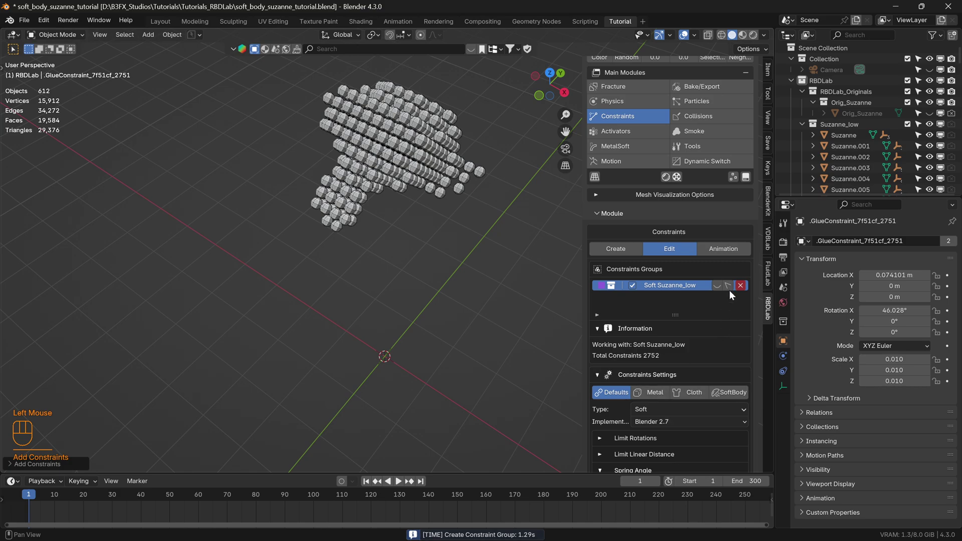
Show the Soft Suzanne_low constraints to inspect how they link the spheres, and hide them again
{"action": "left_click", "coordinate": [717, 285]}
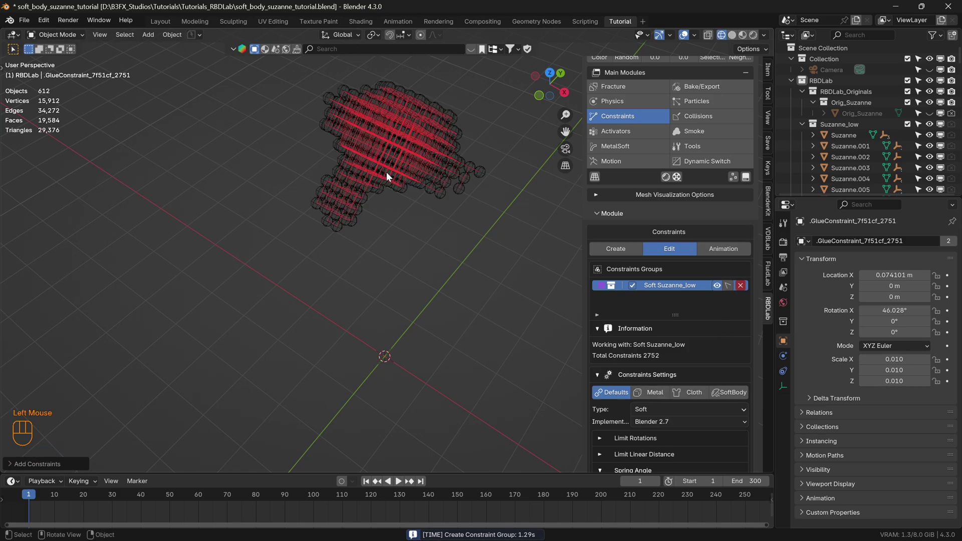
{"action": "mouse_move", "coordinate": [386, 172]}
{"action": "middle_mouse_down"}
{"action": "mouse_move", "coordinate": [479, 152]}
{"action": "mouse_move", "coordinate": [371, 167]}
{"action": "middle_mouse_up"}
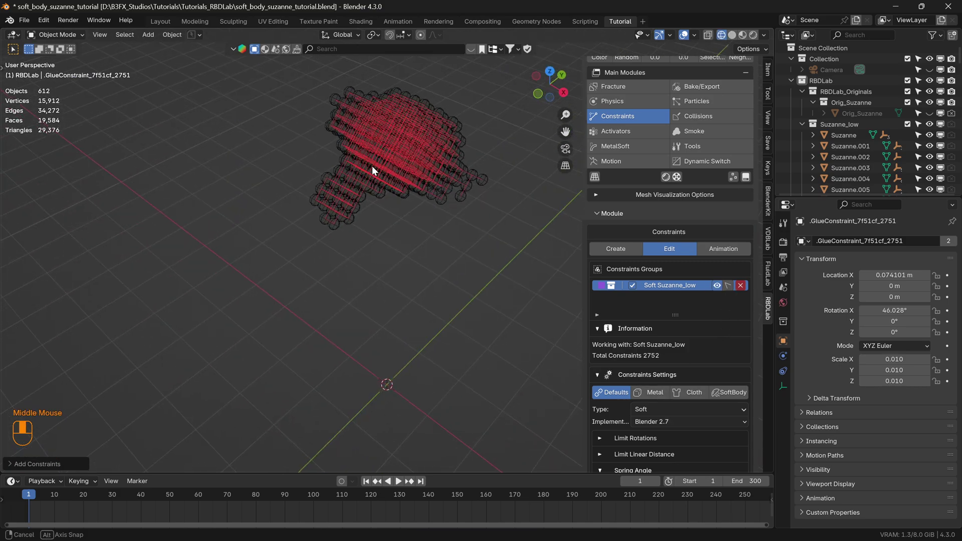
{"action": "scroll", "coordinate": [666, 306], "scroll_direction": "down", "scroll_amount": 3}
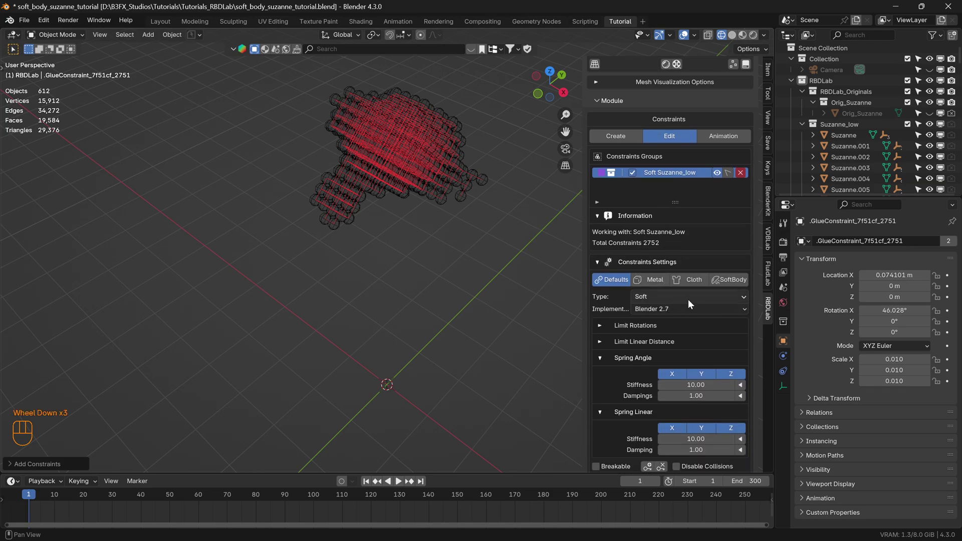
{"action": "left_click", "coordinate": [716, 173]}
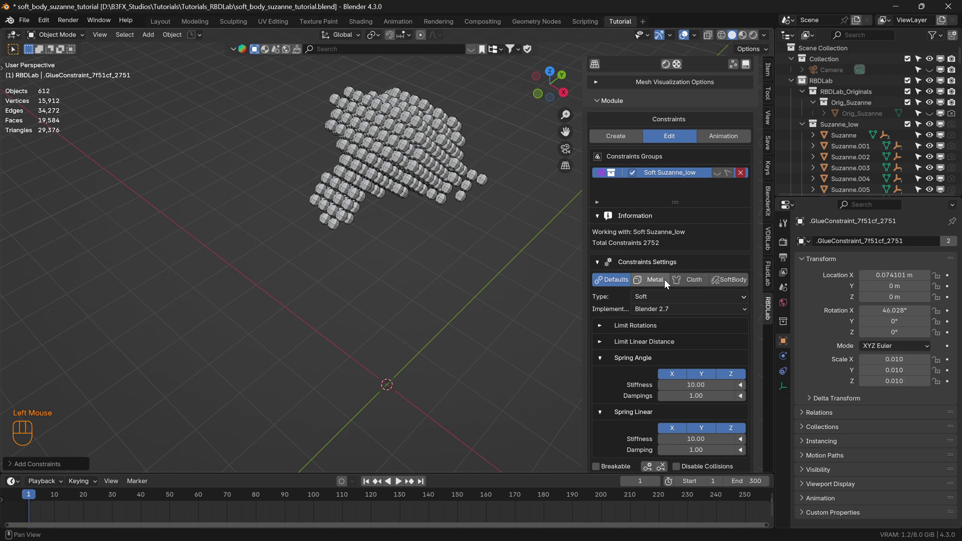
Apply the SoftBody preset to the Soft Suzanne_low constraints, disable collisions between constrained bodies and update the group
{"action": "left_click", "coordinate": [727, 278]}
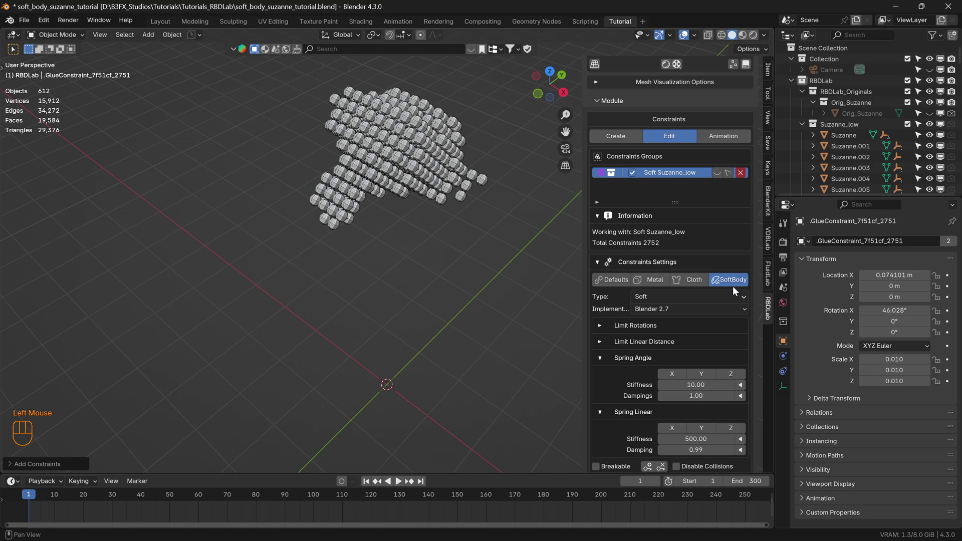
{"action": "left_click", "coordinate": [600, 341]}
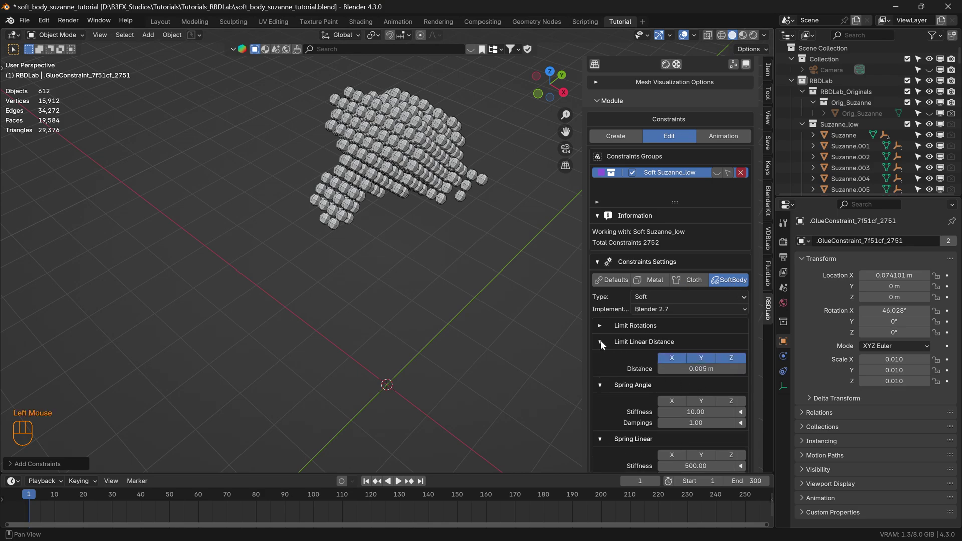
{"action": "scroll", "coordinate": [669, 348], "scroll_direction": "down", "scroll_amount": 3}
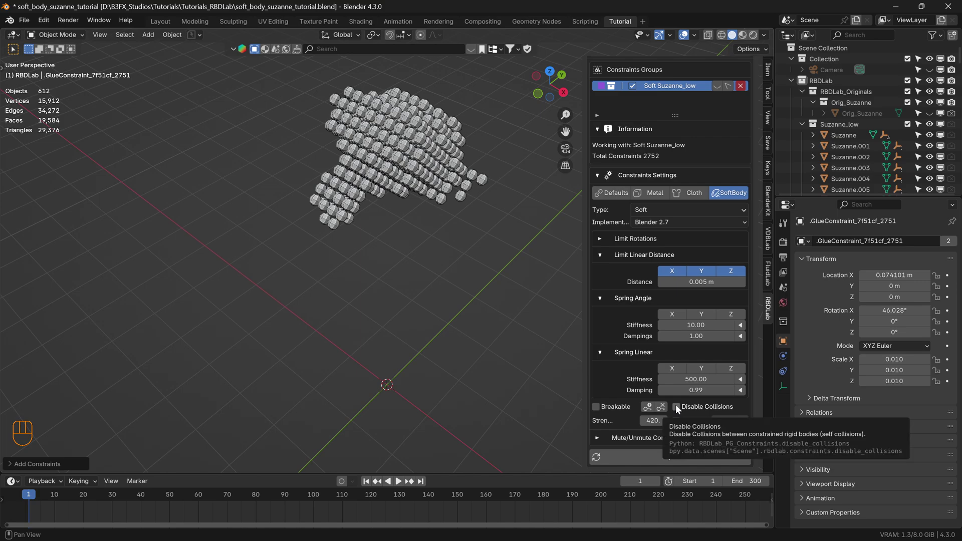
{"action": "left_click", "coordinate": [675, 406]}
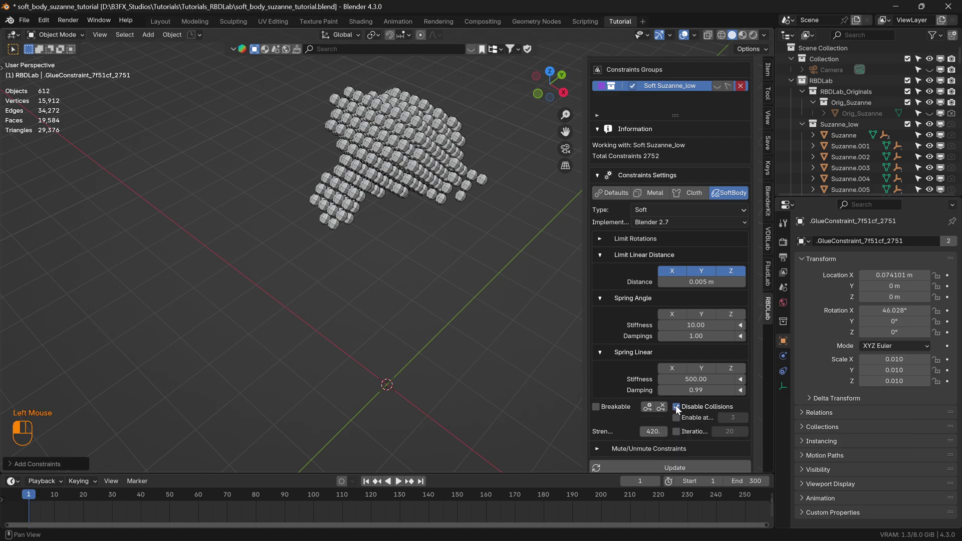
{"action": "scroll", "coordinate": [681, 459], "scroll_direction": "down", "scroll_amount": 1}
{"action": "left_click", "coordinate": [677, 455]}
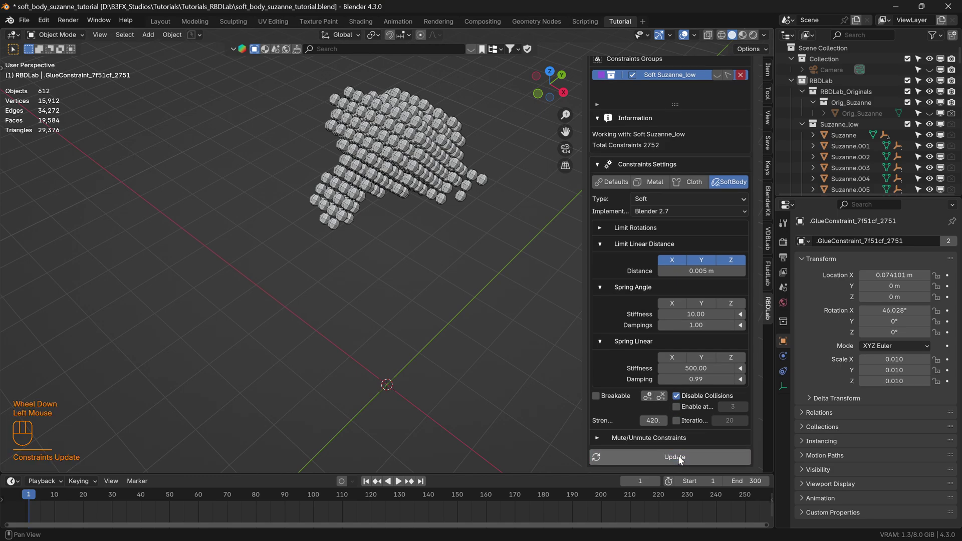
Play the simulation to check how the sphere chunks fall and hit the ground, and return to the first frame
{"action": "key", "text": "space"}
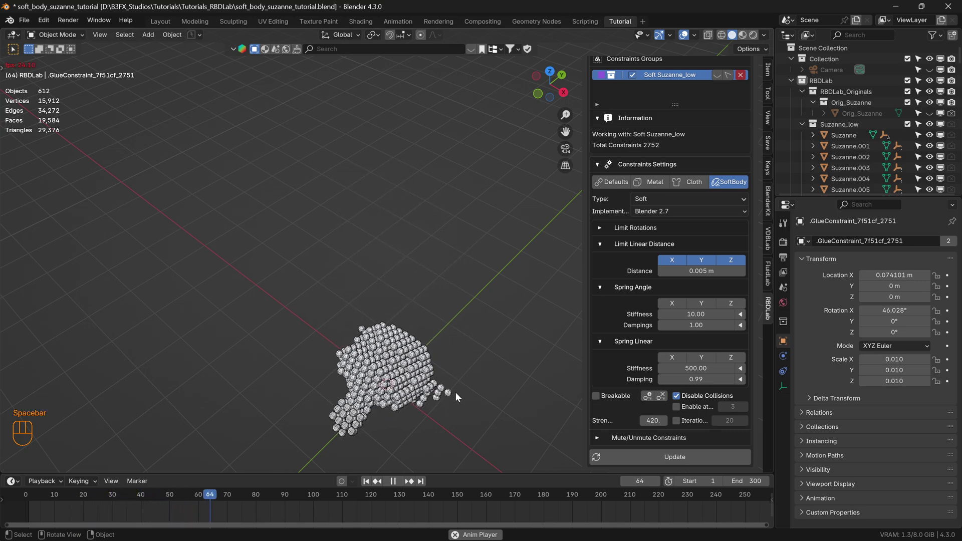
{"action": "key", "text": "space"}
{"action": "middle_click_drag", "start_coordinate": [455, 380], "coordinate": [380, 301], "text": "shift"}
{"action": "left_click", "coordinate": [367, 481], "text": "shift"}
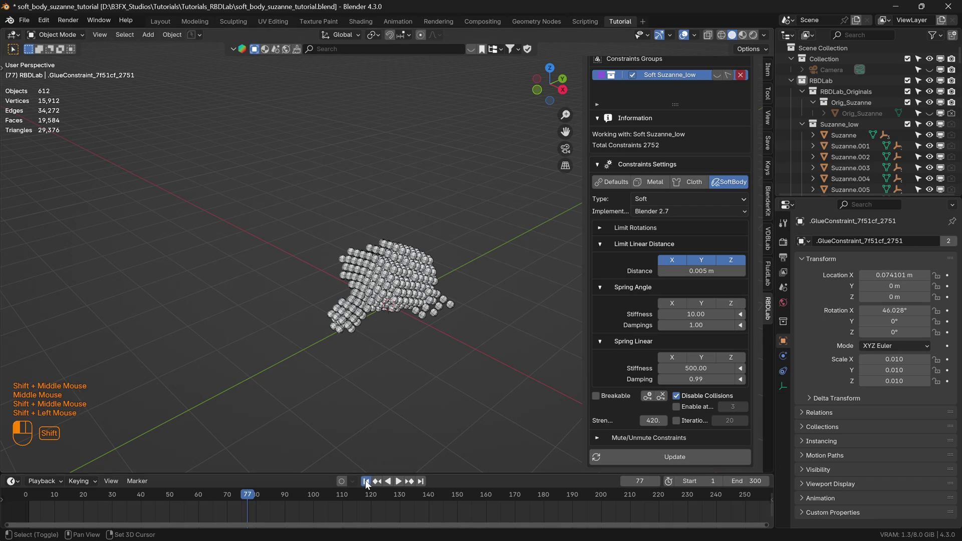
{"action": "middle_click_drag", "start_coordinate": [383, 266], "coordinate": [389, 221]}
{"action": "scroll", "coordinate": [389, 221], "scroll_direction": "down", "scroll_amount": 2}
{"action": "key", "text": "space"}
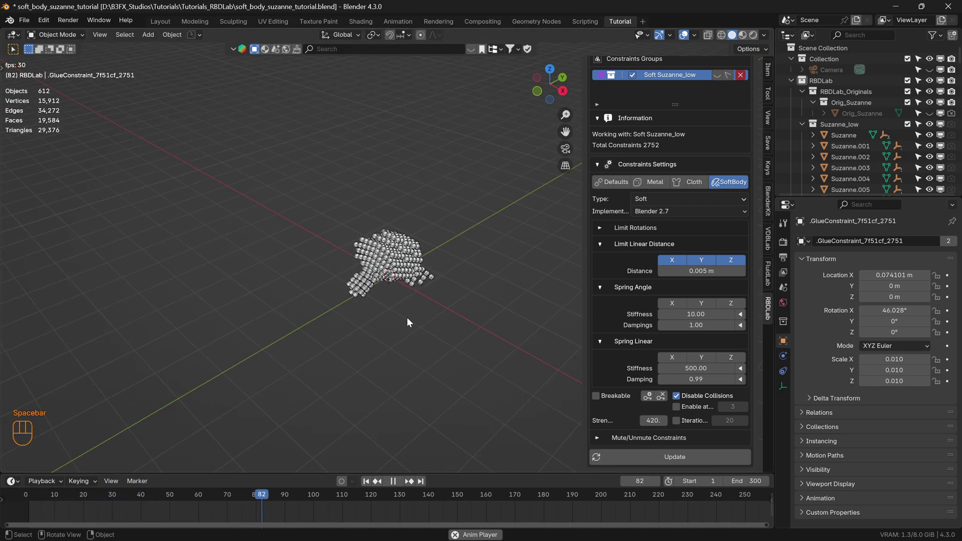
{"action": "key", "text": "space"}
{"action": "left_click", "coordinate": [366, 481]}
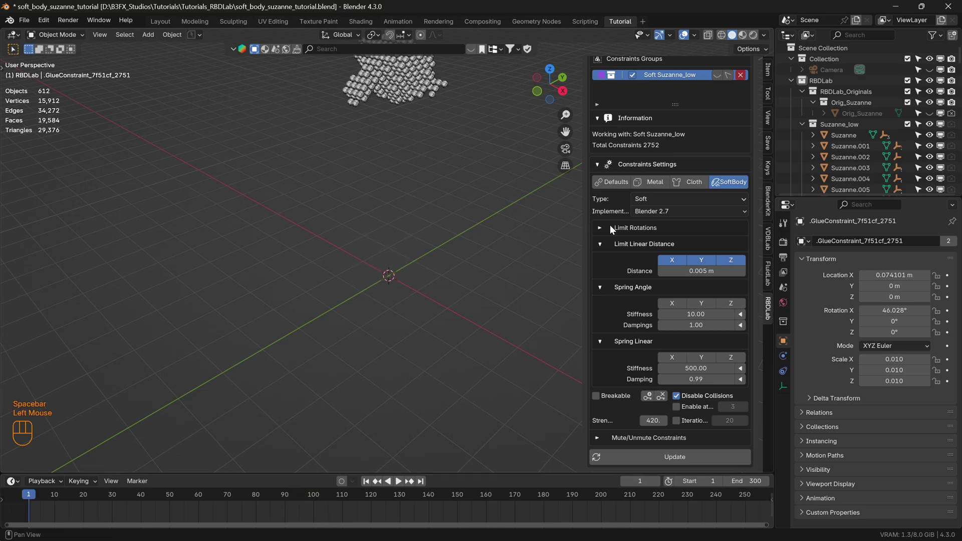
Create a MetalSoft mesh deform for Suzanne_low with Orig_Suzanne as its original collection
{"action": "scroll", "coordinate": [681, 230], "scroll_direction": "up", "scroll_amount": 5}
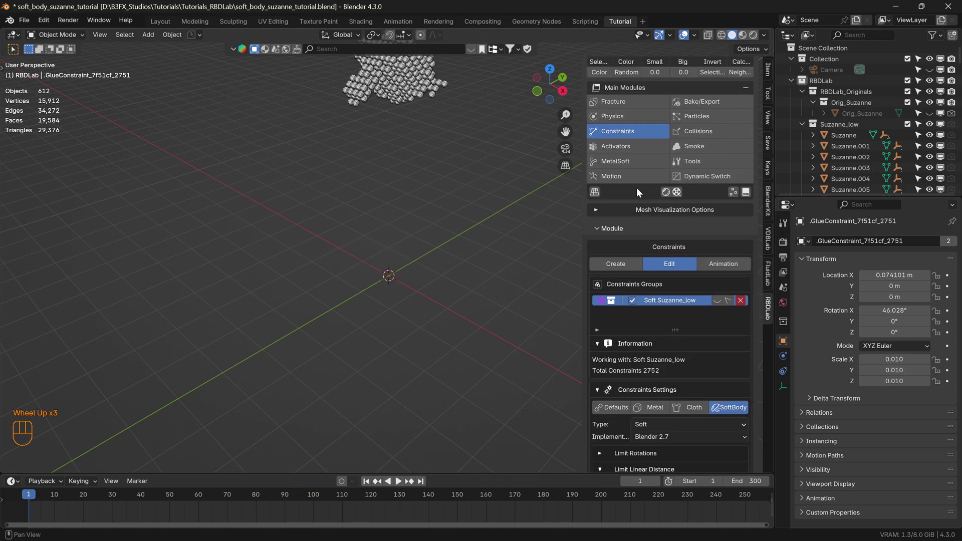
{"action": "left_click", "coordinate": [626, 158]}
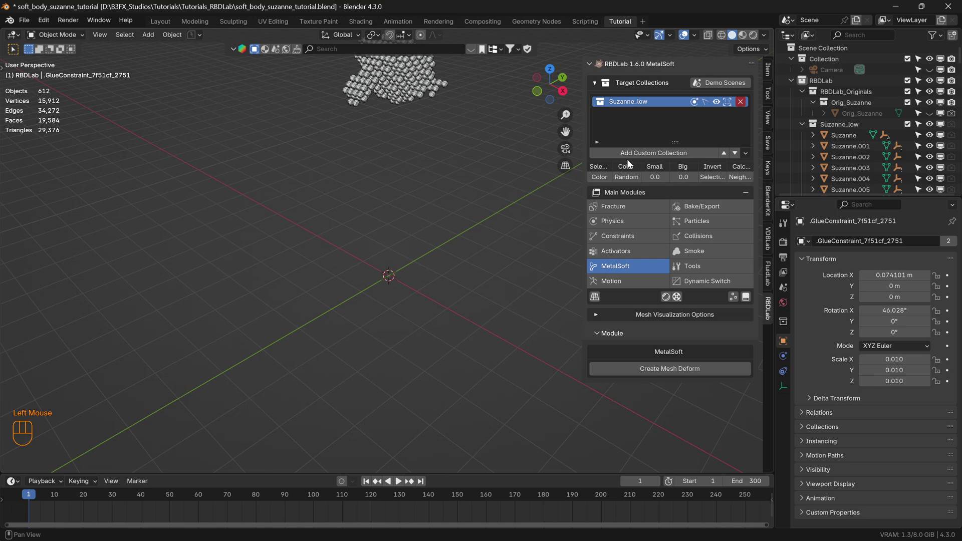
{"action": "left_click", "coordinate": [668, 369]}
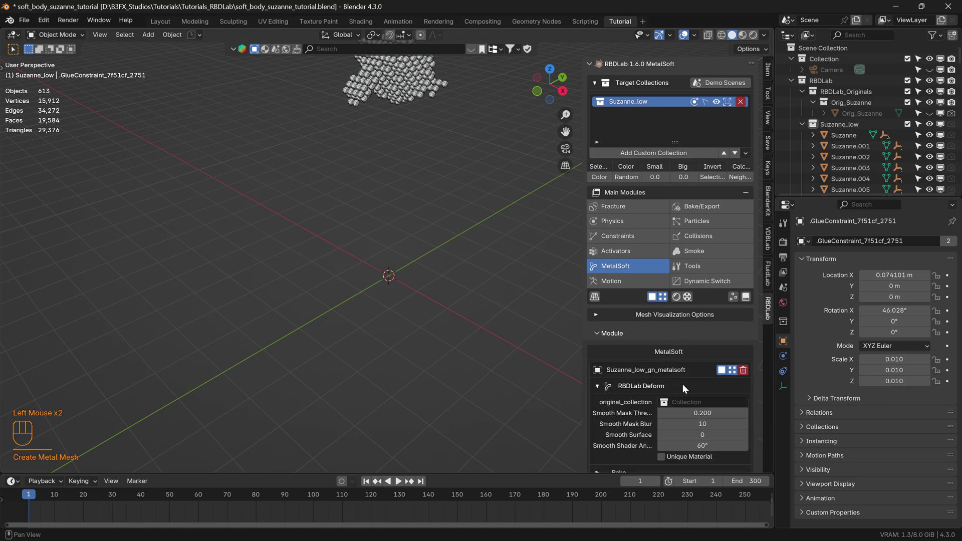
{"action": "left_click", "coordinate": [695, 402]}
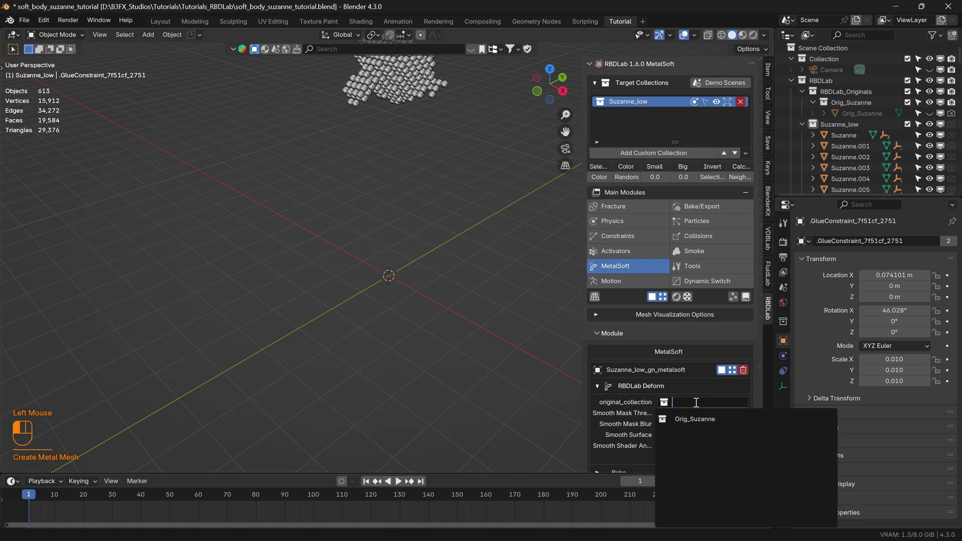
{"action": "left_click", "coordinate": [695, 419]}
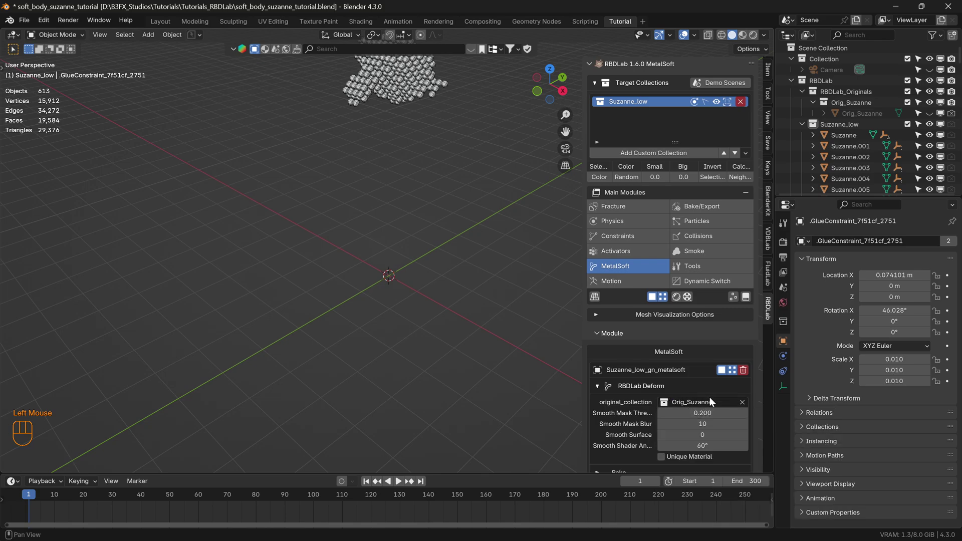
{"action": "scroll", "coordinate": [702, 398], "scroll_direction": "down", "scroll_amount": 3}
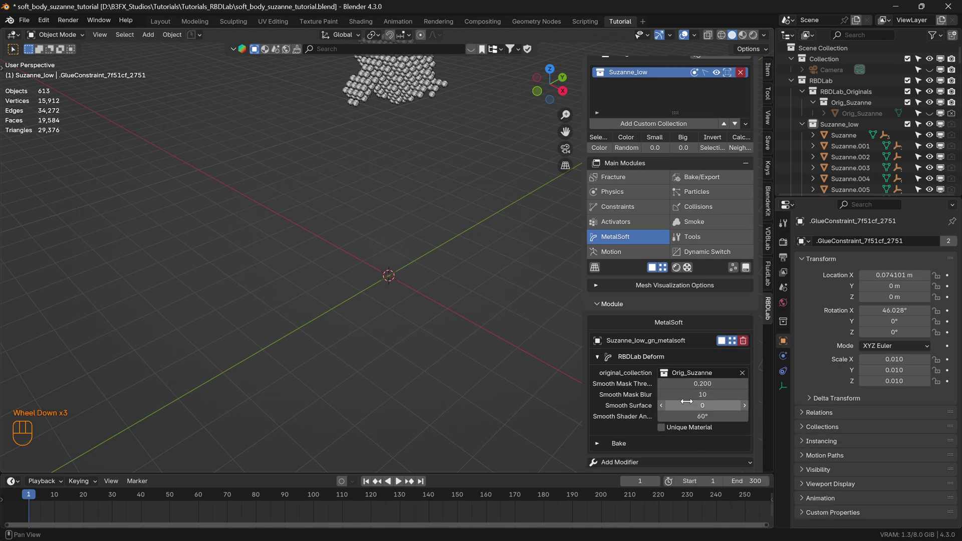
Display the deformed Suzanne mesh instead of the sphere chunks and play the simulation to check its deformation
{"action": "left_click", "coordinate": [722, 341]}
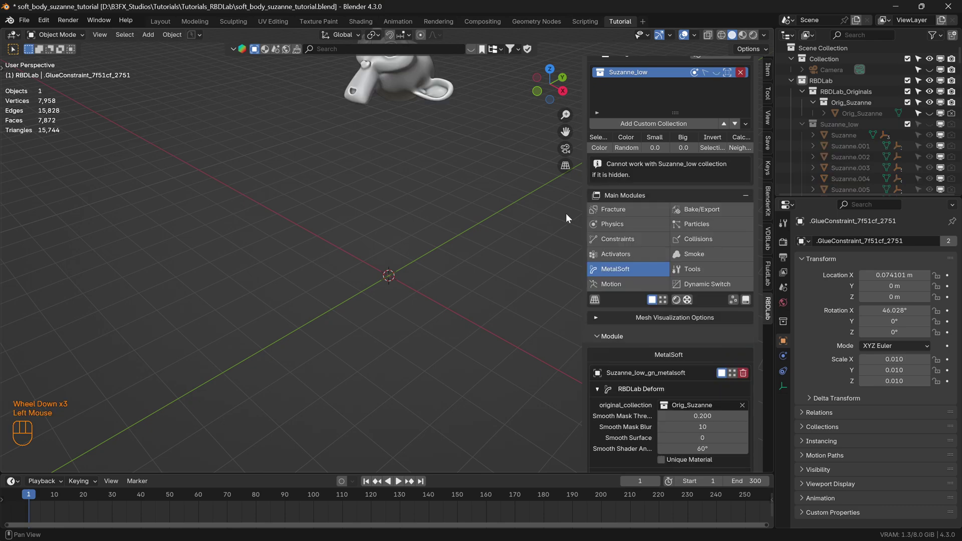
{"action": "middle_click_drag", "start_coordinate": [501, 195], "coordinate": [381, 145], "text": "shift"}
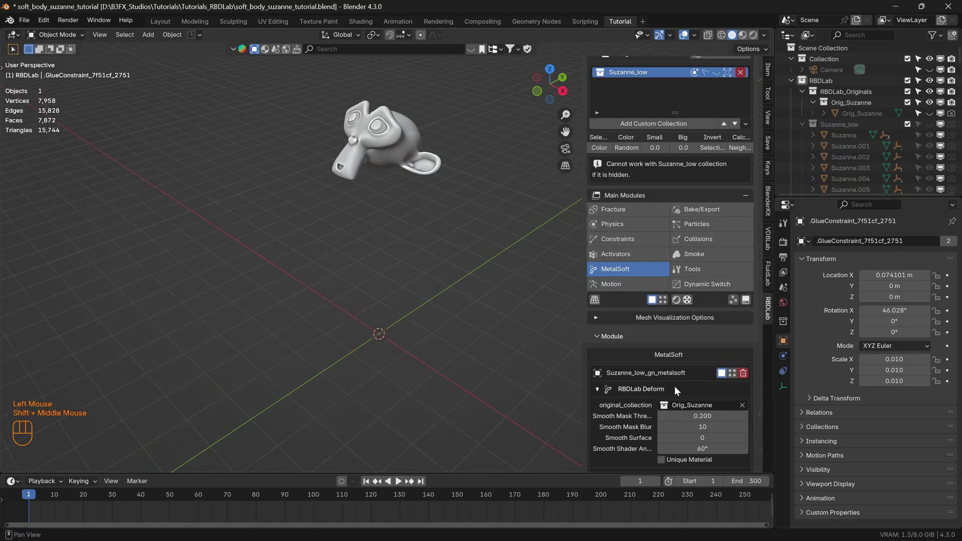
{"action": "key", "text": "space"}
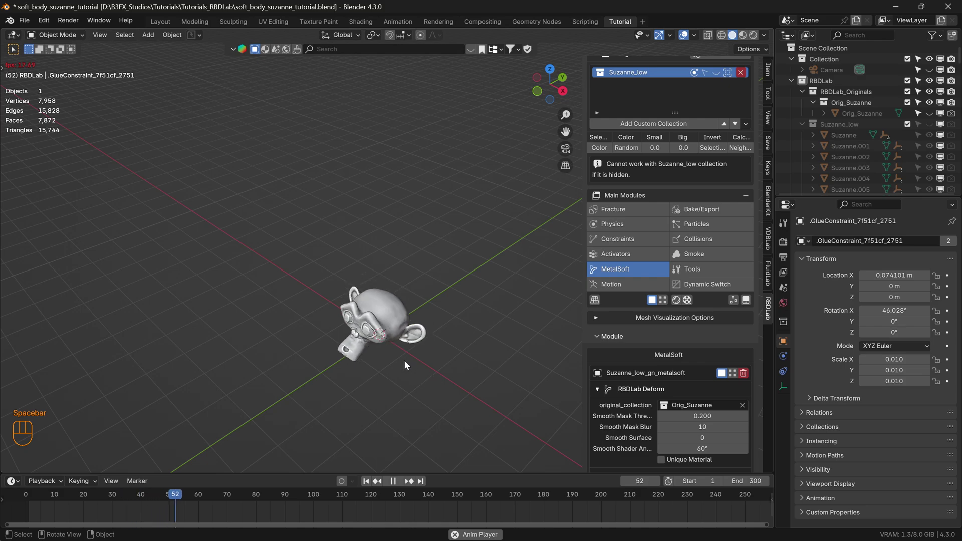
{"action": "key", "text": "space"}
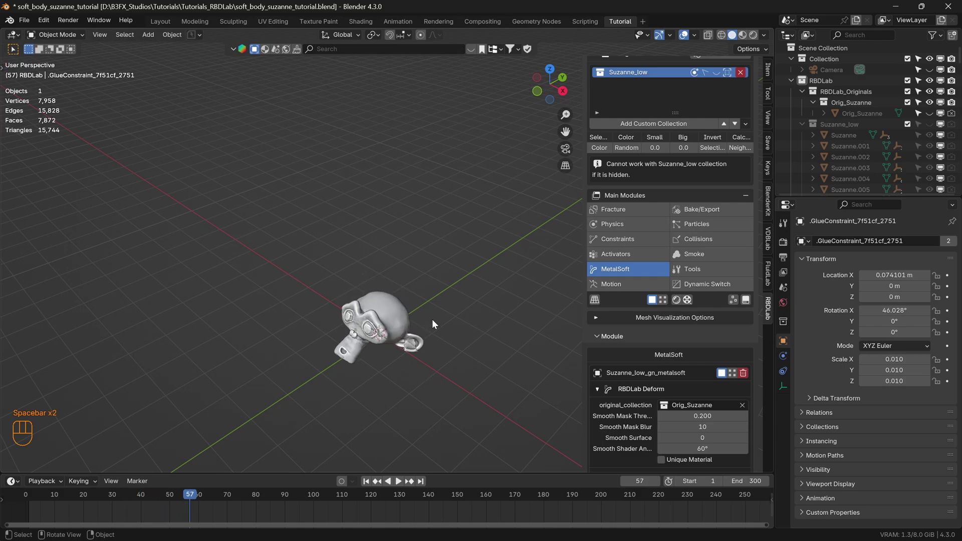
Set the deform's Smooth Surface to 4 and replay the simulation from the first frame
{"action": "left_click", "coordinate": [702, 438], "text": "shift"}
{"action": "left_click_drag", "start_coordinate": [702, 438], "coordinate": [716, 437], "text": "shift"}
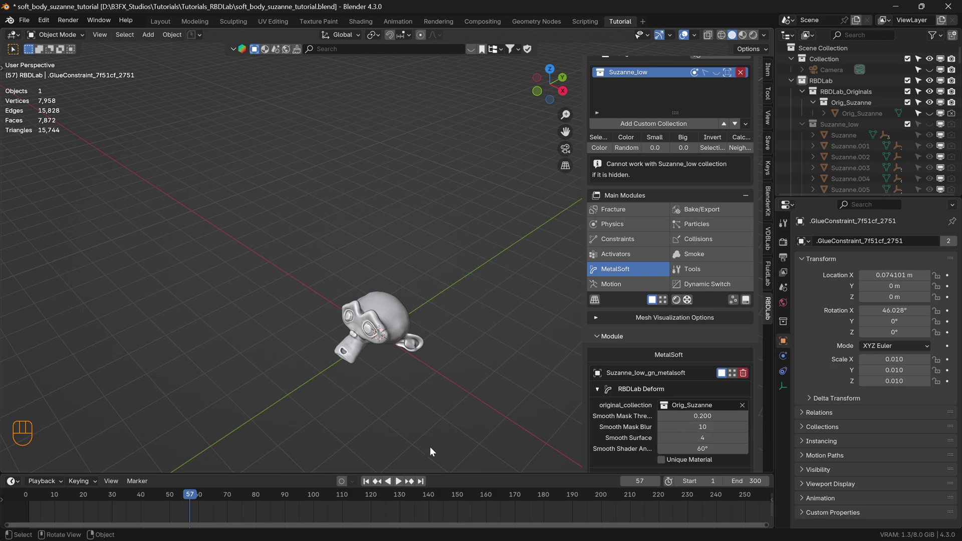
{"action": "left_click", "coordinate": [366, 481]}
{"action": "key", "text": "space"}
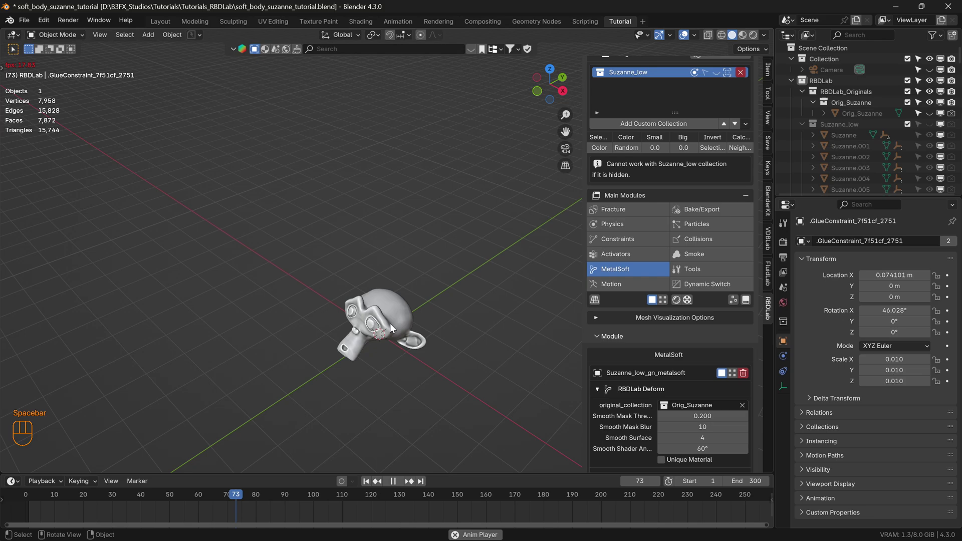
{"action": "key", "text": "space"}
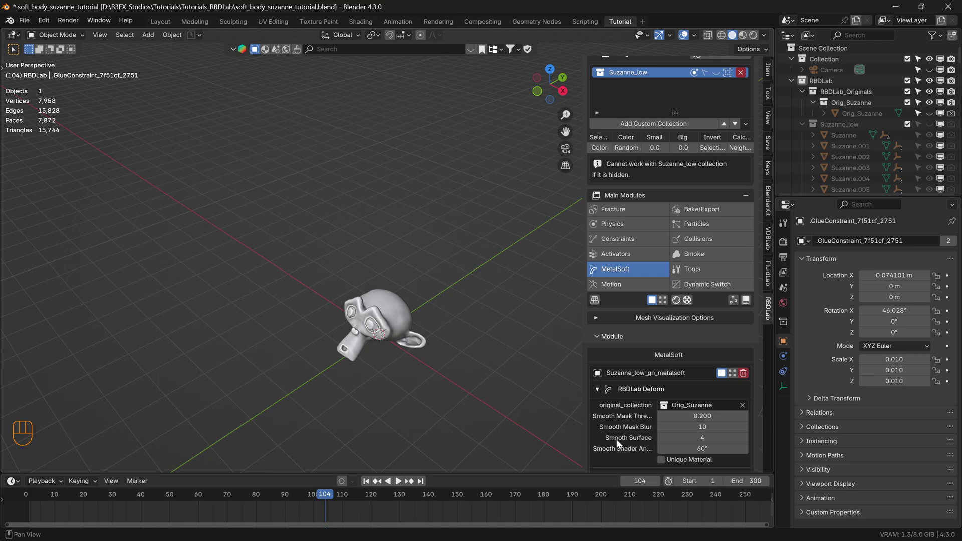
Display Suzanne's sphere chunks instead of the deformed mesh and return to the first frame
{"action": "left_click_drag", "start_coordinate": [588, 450], "coordinate": [561, 454]}
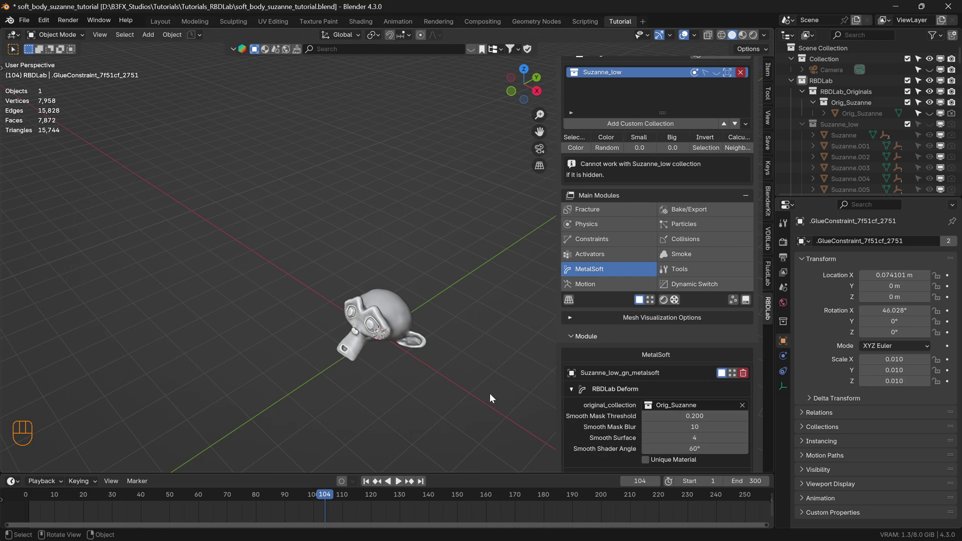
{"action": "scroll", "coordinate": [696, 376], "scroll_direction": "down", "scroll_amount": 2}
{"action": "scroll", "coordinate": [685, 383], "scroll_direction": "up", "scroll_amount": 3}
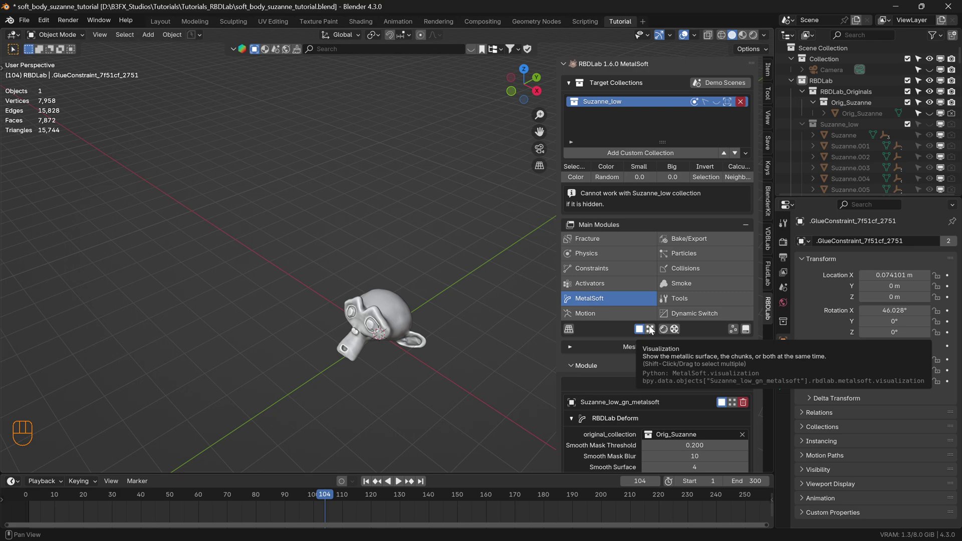
{"action": "left_click", "coordinate": [650, 330]}
{"action": "left_click", "coordinate": [367, 481]}
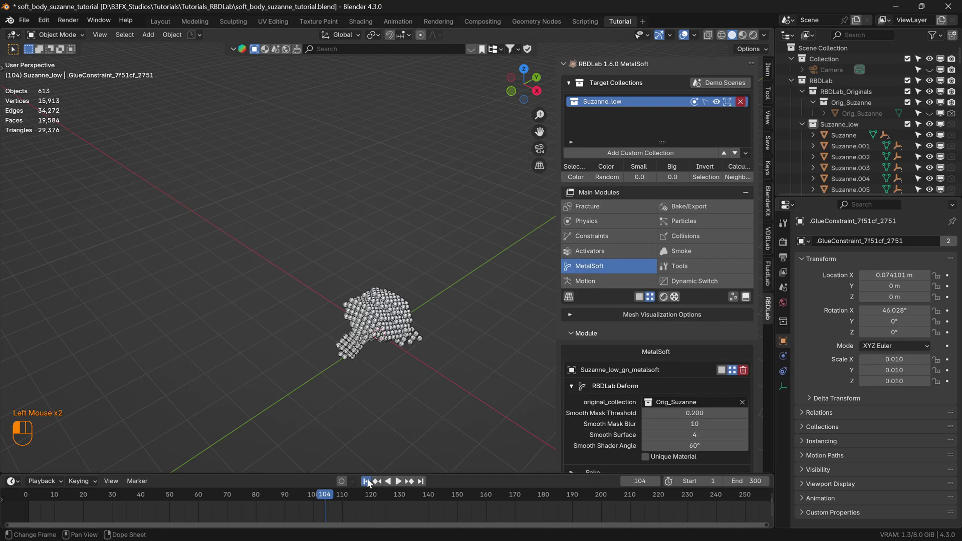
Create another Soft constraint group from the Suzanne_low collection with Limit Constraints enabled
{"action": "left_click", "coordinate": [599, 235]}
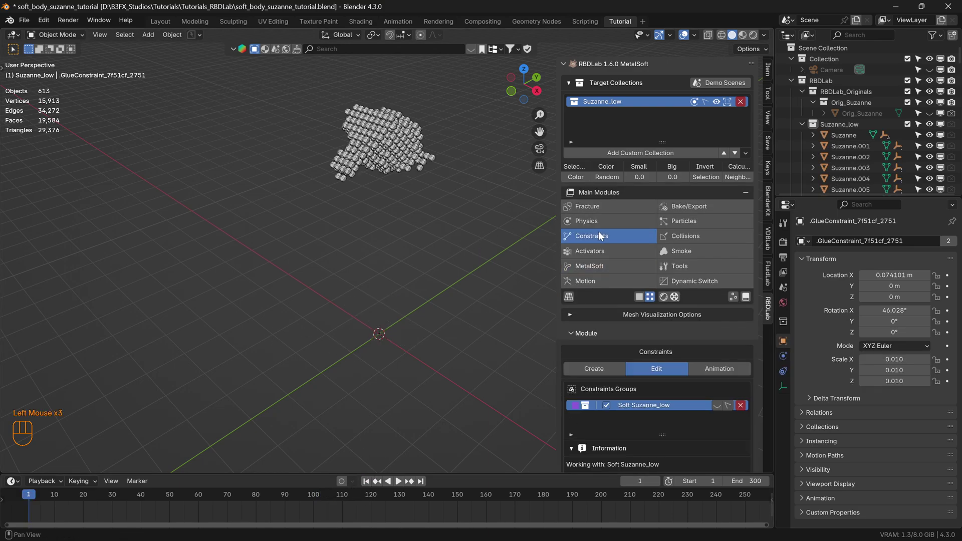
{"action": "scroll", "coordinate": [630, 260], "scroll_direction": "down", "scroll_amount": 2}
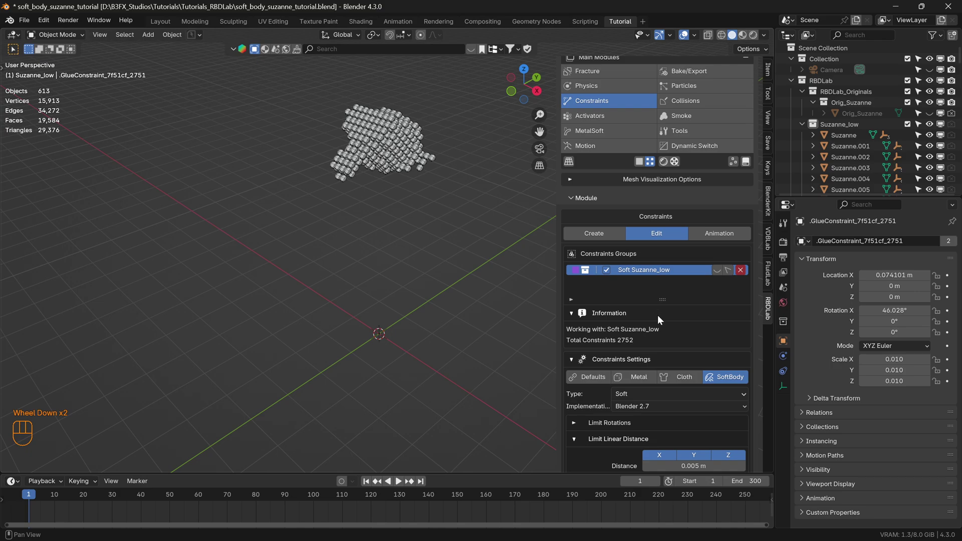
{"action": "scroll", "coordinate": [657, 315], "scroll_direction": "down", "scroll_amount": 1}
{"action": "left_click", "coordinate": [597, 161]}
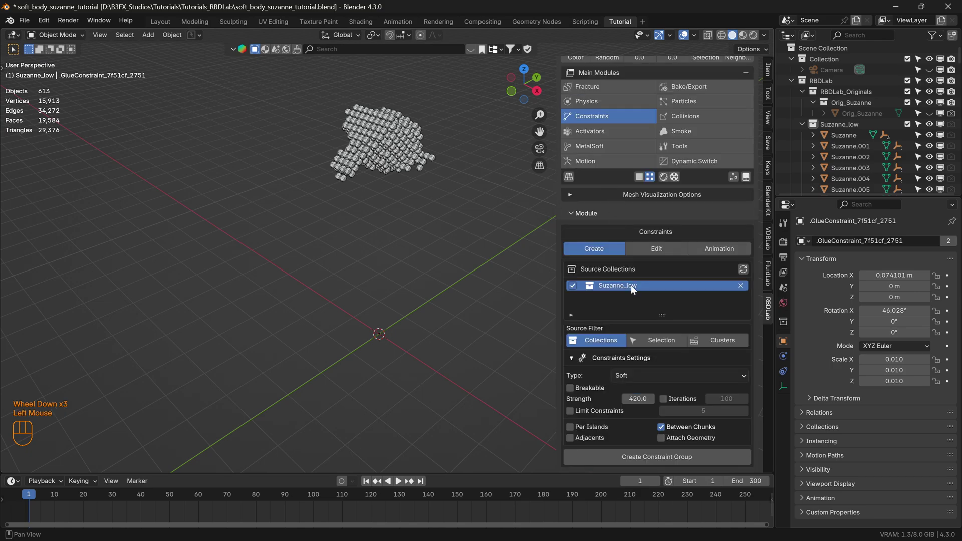
{"action": "scroll", "coordinate": [633, 317], "scroll_direction": "down", "scroll_amount": 2}
{"action": "left_click", "coordinate": [569, 410]}
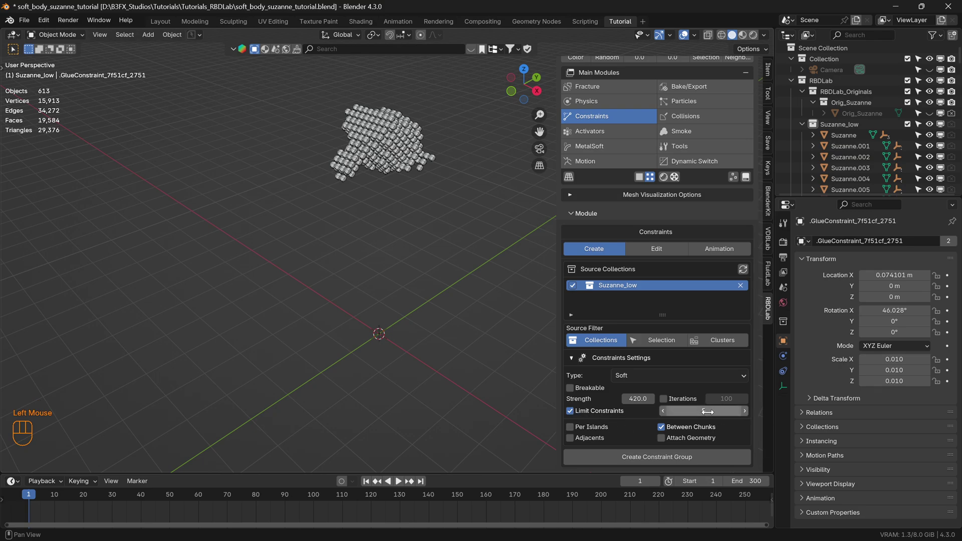
{"action": "left_click", "coordinate": [659, 457]}
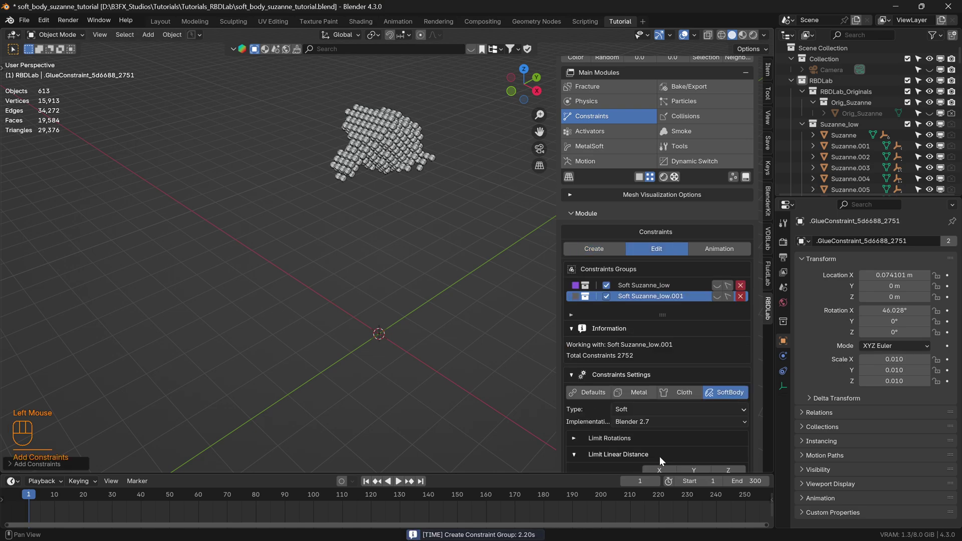
Rename the new constraint group as Cloth Suzanne_low.001
{"action": "double_click", "coordinate": [647, 295]}
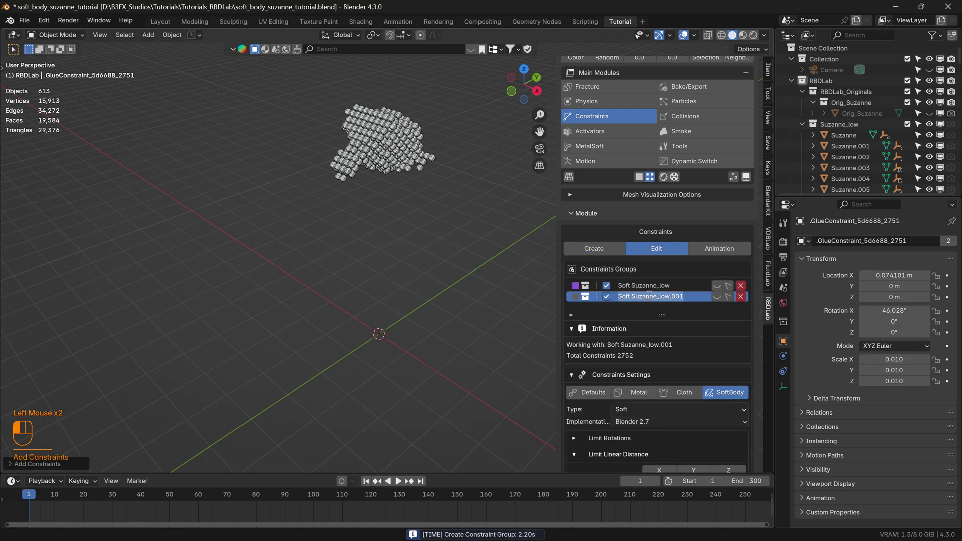
{"action": "left_click", "coordinate": [630, 296]}
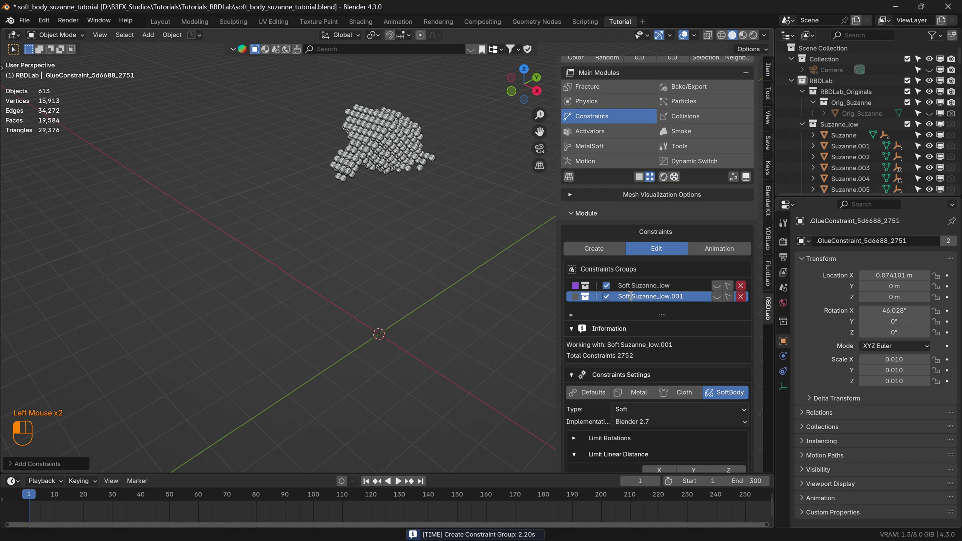
{"action": "double_click", "coordinate": [630, 296]}
{"action": "type", "text": "Cloth"}
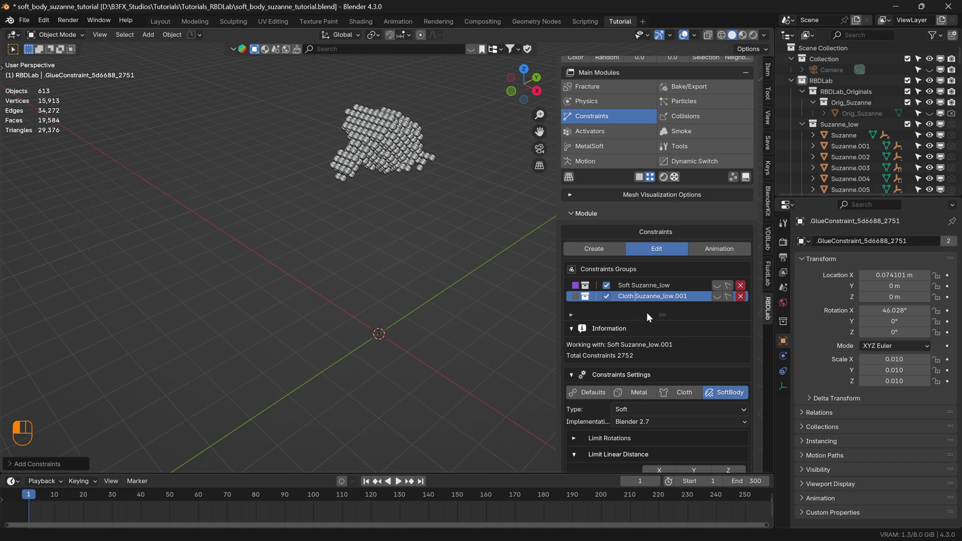
{"action": "key", "text": "Return"}
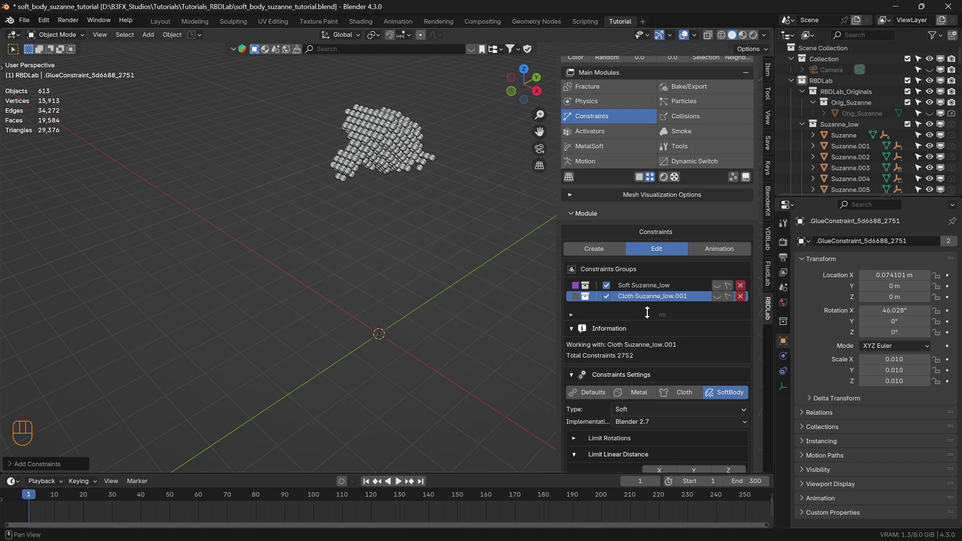
Disable the Soft Suzanne_low constraint group and apply the Cloth preset to Cloth Suzanne_low.001
{"action": "left_click", "coordinate": [606, 284]}
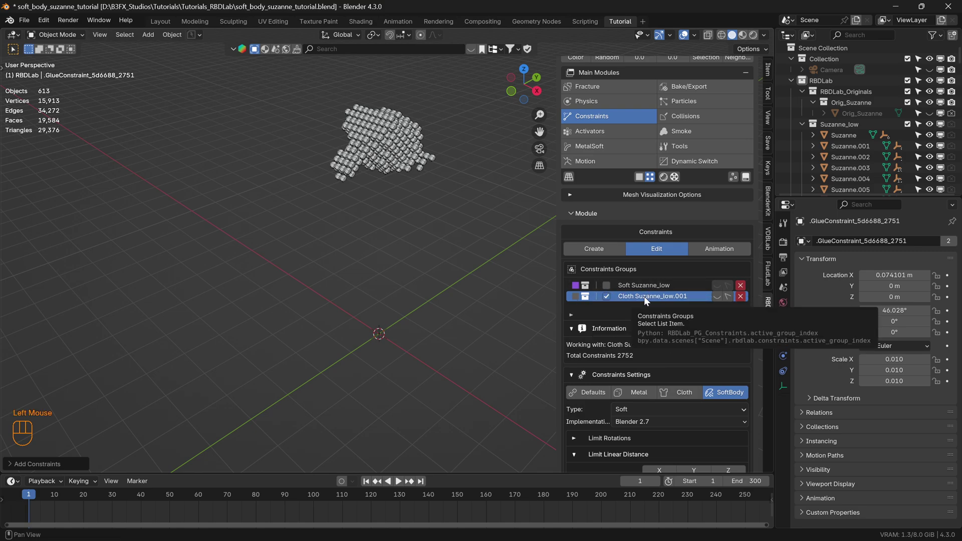
{"action": "left_click", "coordinate": [644, 296]}
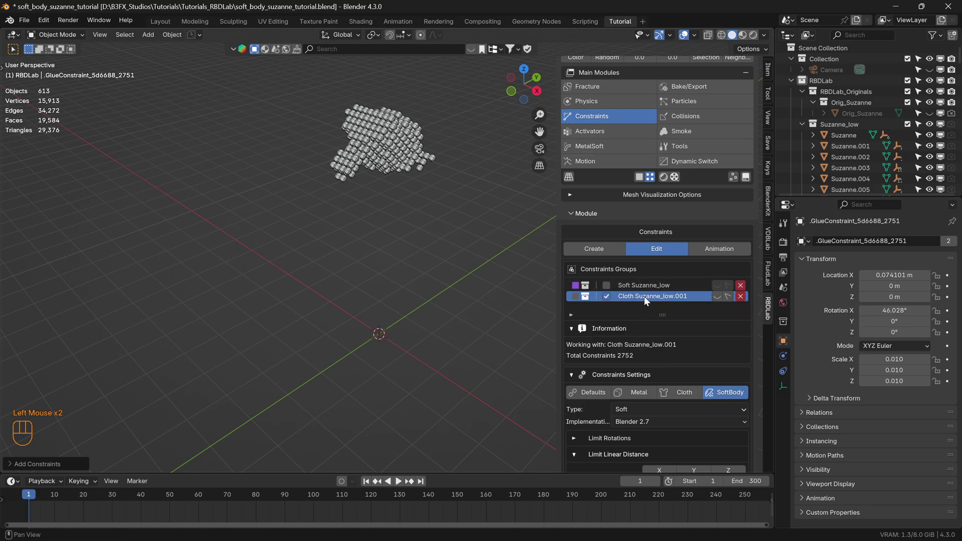
{"action": "left_click", "coordinate": [681, 391]}
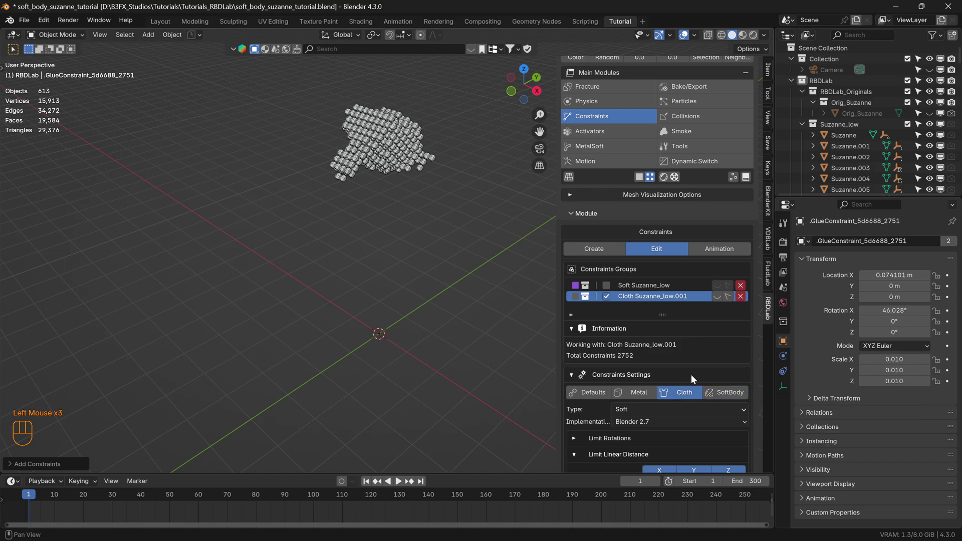
Set the Limit Linear Distance of the Cloth Suzanne_low.001 constraints to 0.05 m
{"action": "scroll", "coordinate": [691, 373], "scroll_direction": "down", "scroll_amount": 5}
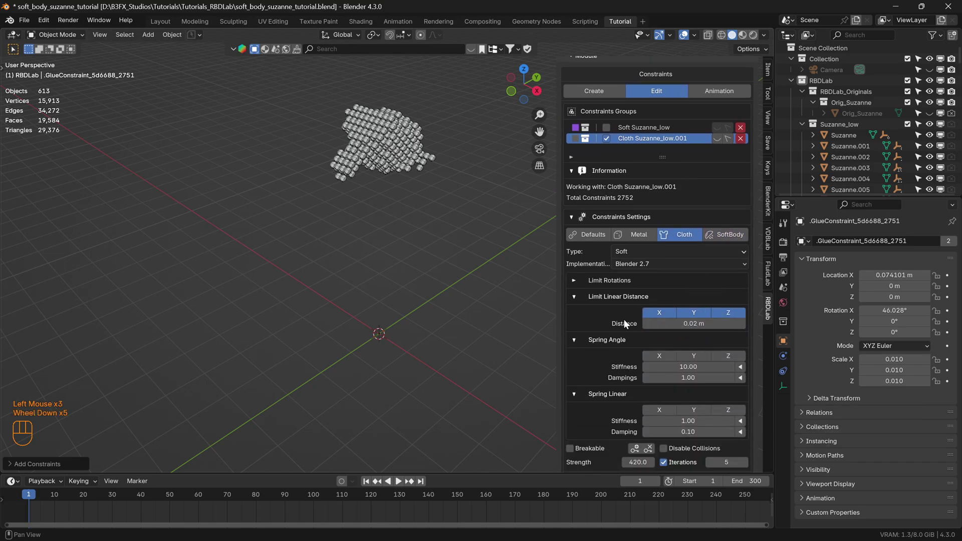
{"action": "left_click", "coordinate": [691, 323]}
{"action": "type", "text": "0.0"}
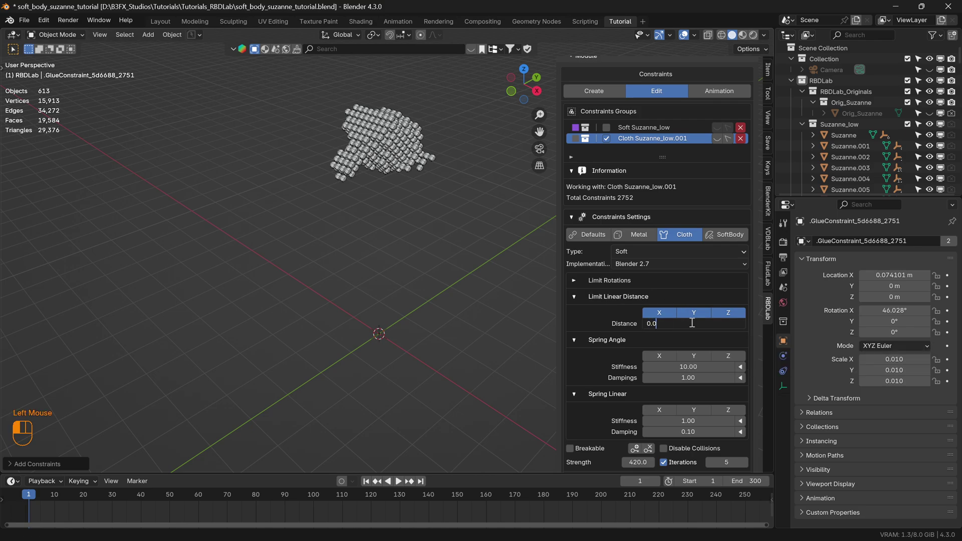
{"action": "type", "text": "5"}
{"action": "key", "text": "Return"}
Turn on Disable Collisions for the Cloth Suzanne_low.001 group and update its constraints
{"action": "scroll", "coordinate": [690, 323], "scroll_direction": "down", "scroll_amount": 4}
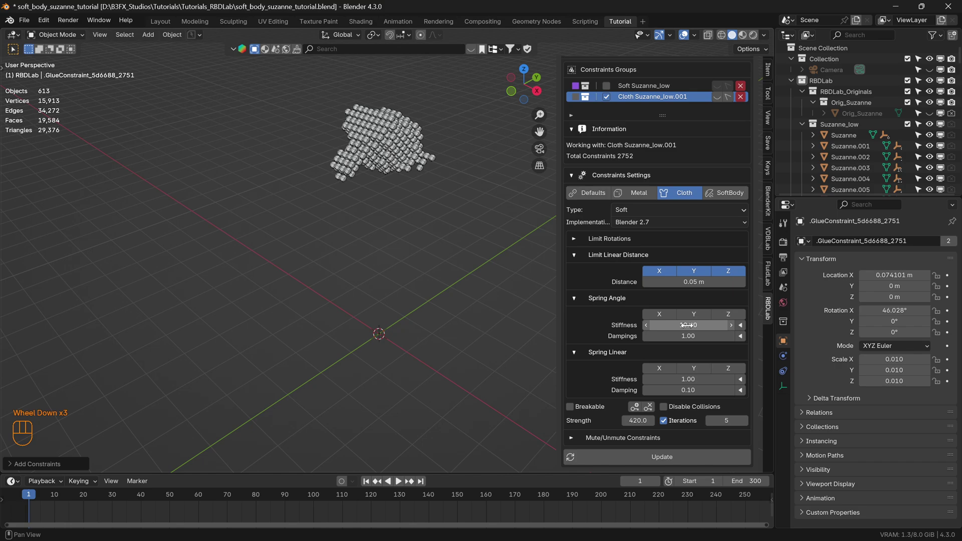
{"action": "left_click", "coordinate": [663, 406]}
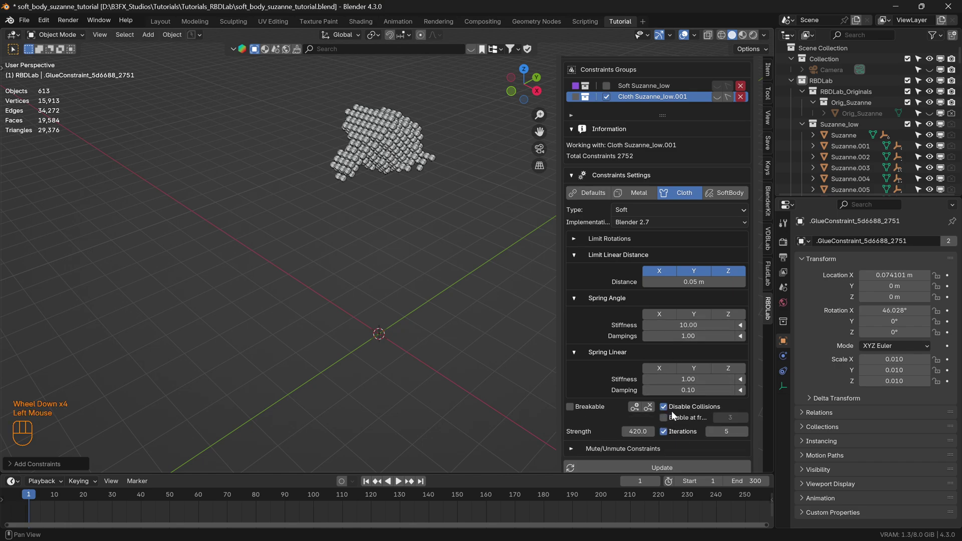
{"action": "scroll", "coordinate": [682, 404], "scroll_direction": "down", "scroll_amount": 2}
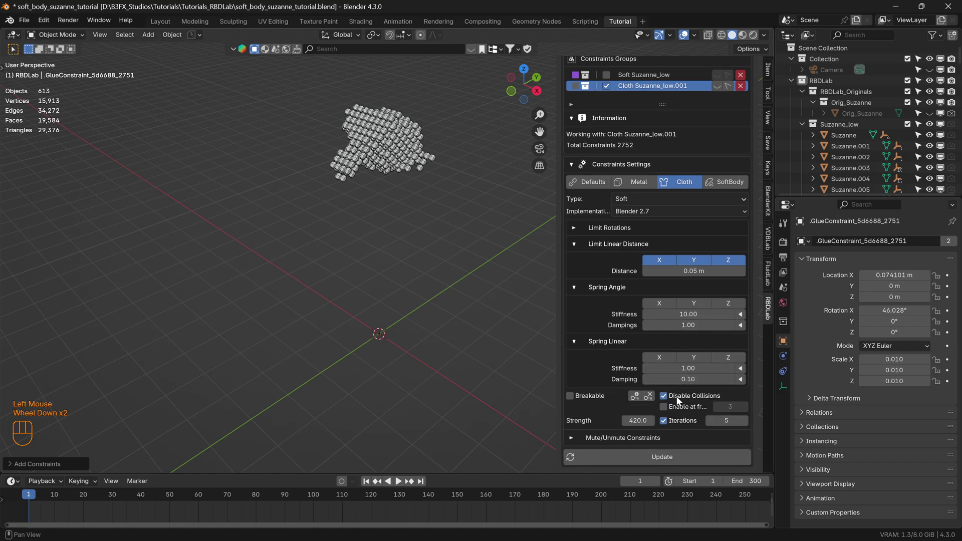
{"action": "left_click", "coordinate": [662, 455]}
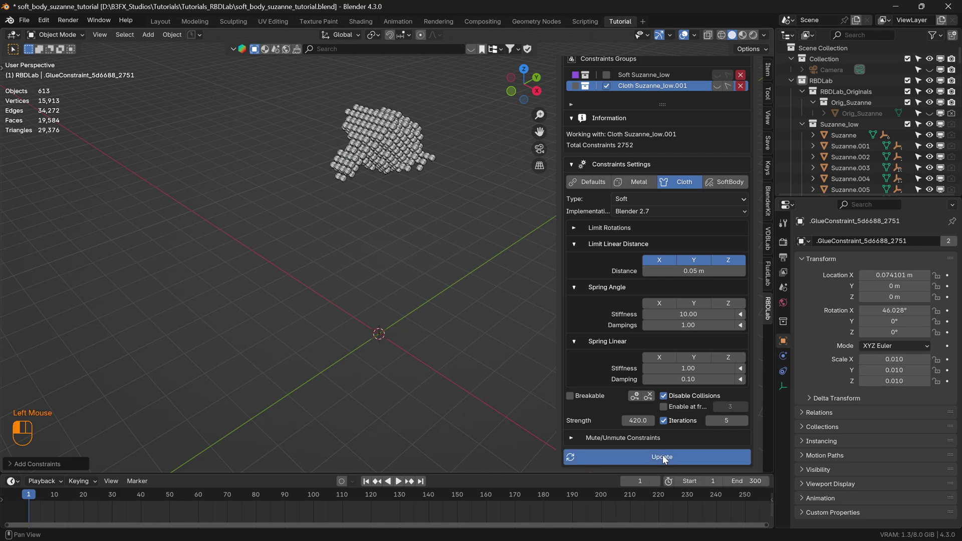
Play the simulation to check how the sphere chunks behave with the cloth constraints
{"action": "scroll", "coordinate": [656, 357], "scroll_direction": "up", "scroll_amount": 2}
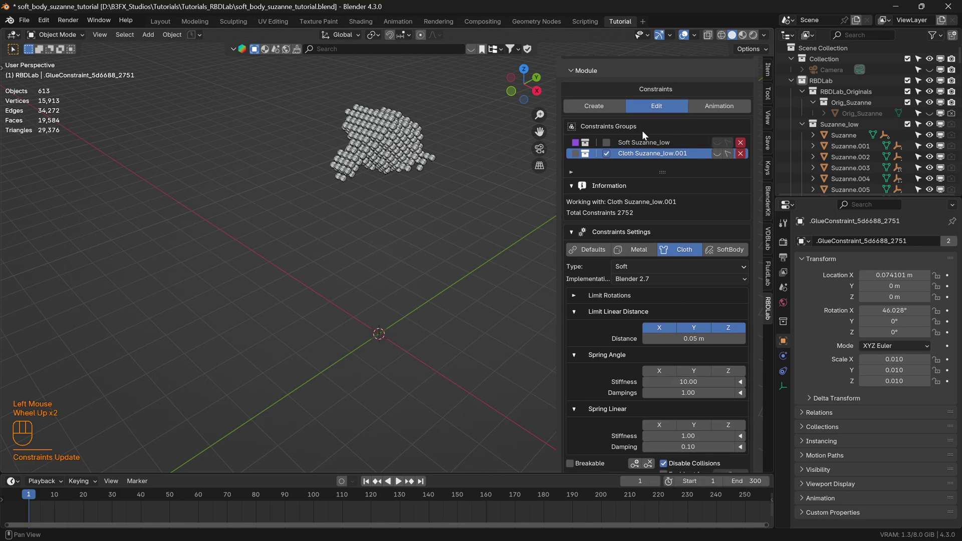
{"action": "left_click", "coordinate": [397, 481]}
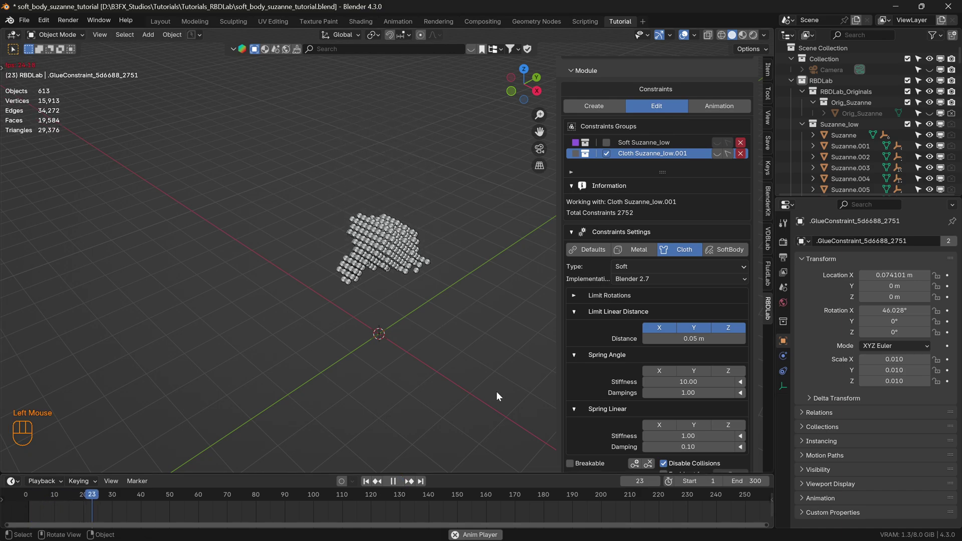
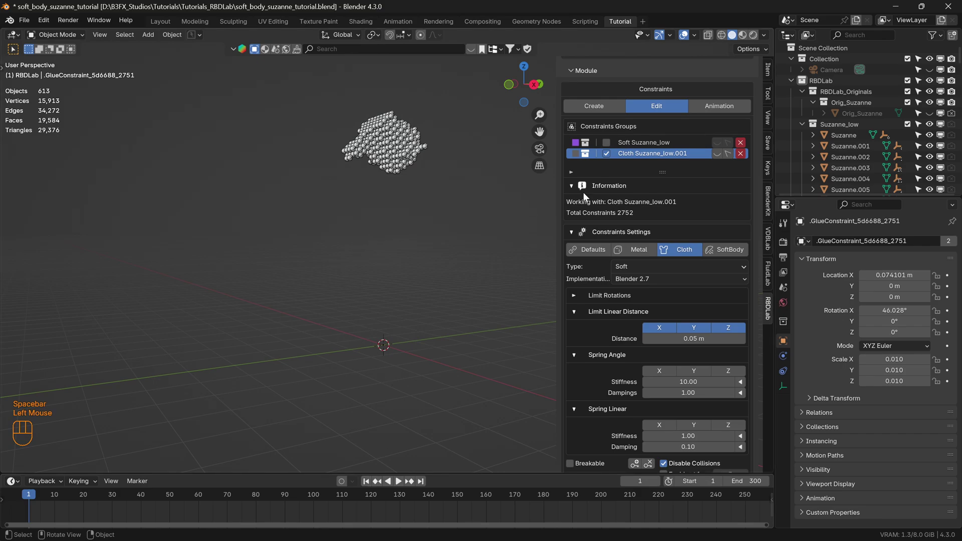
Display the deformed Suzanne mesh, play the cloth simulation to examine its collapse, and return to the first frame
{"action": "scroll", "coordinate": [699, 150], "scroll_direction": "up", "scroll_amount": 2}
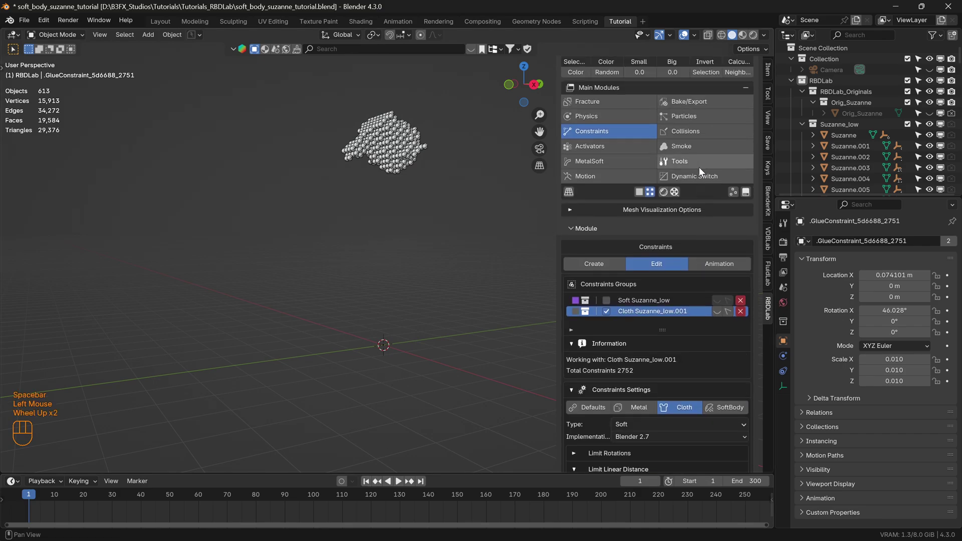
{"action": "left_click", "coordinate": [638, 192]}
{"action": "middle_click_drag", "start_coordinate": [496, 188], "coordinate": [387, 224]}
{"action": "key", "text": "space"}
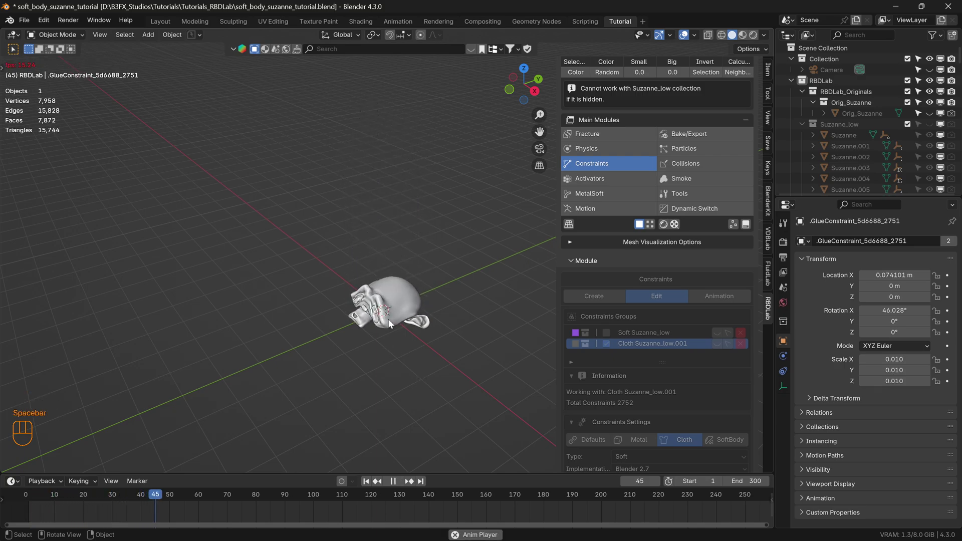
{"action": "scroll", "coordinate": [387, 319], "scroll_direction": "up", "scroll_amount": 3}
{"action": "middle_click_drag", "start_coordinate": [378, 280], "coordinate": [395, 331]}
{"action": "key", "text": "space"}
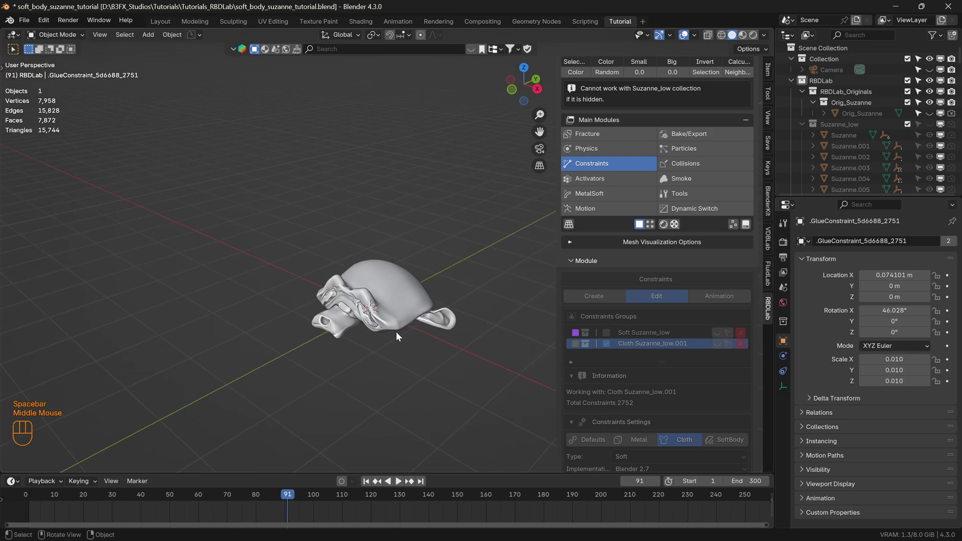
{"action": "left_click", "coordinate": [365, 481]}
Display the sphere chunks again and re-enable the Soft Suzanne_low constraint group
{"action": "scroll", "coordinate": [431, 275], "scroll_direction": "down", "scroll_amount": 3}
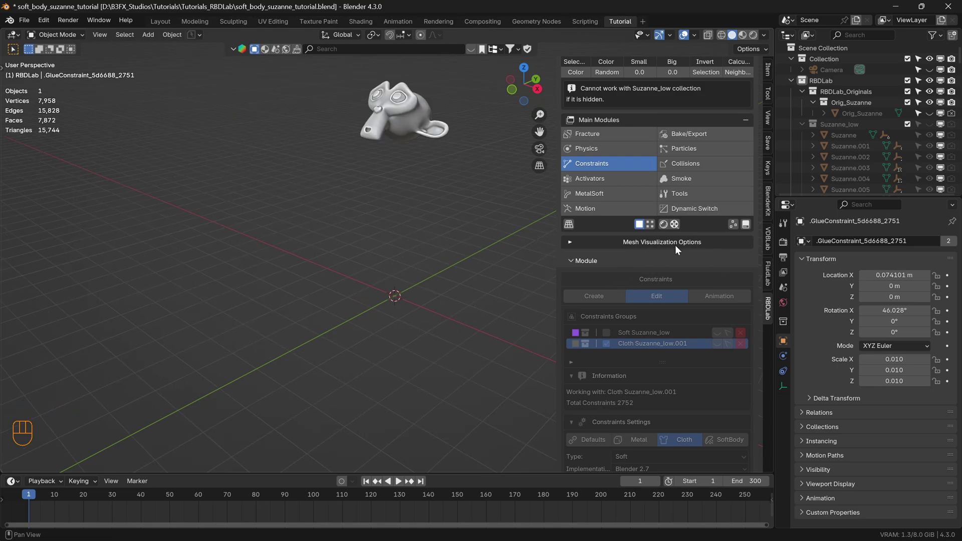
{"action": "left_click", "coordinate": [649, 224]}
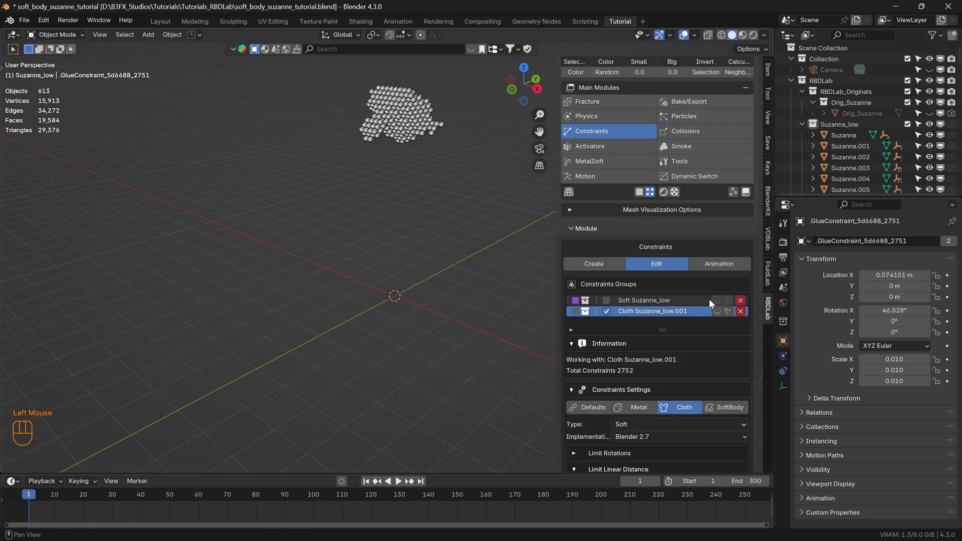
{"action": "left_click", "coordinate": [606, 300]}
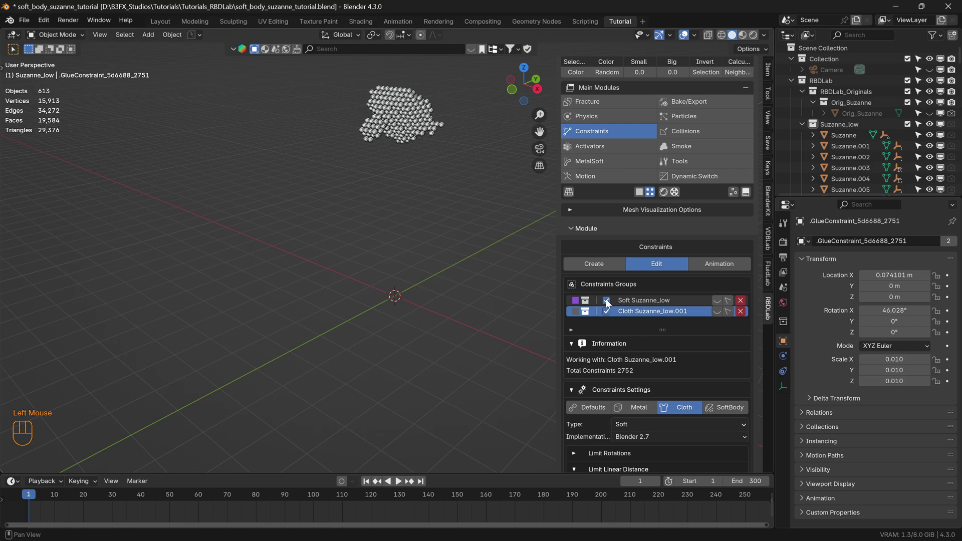
Start a Switcher Between Groups for the constraint animation and assign Soft Suzanne_low to the Enable to Disable slot
{"action": "left_click", "coordinate": [640, 301]}
{"action": "left_click", "coordinate": [725, 261]}
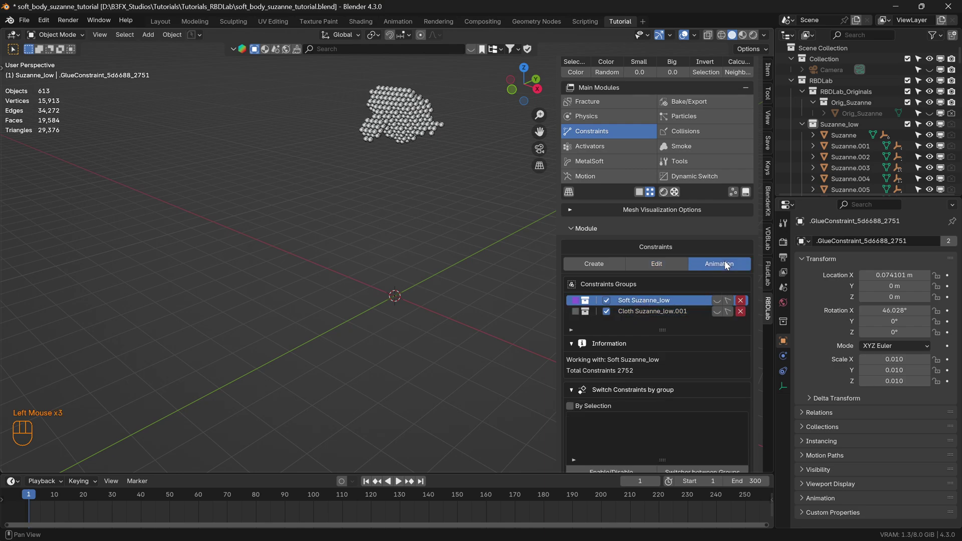
{"action": "scroll", "coordinate": [687, 379], "scroll_direction": "down", "scroll_amount": 2}
{"action": "scroll", "coordinate": [695, 341], "scroll_direction": "up", "scroll_amount": 1}
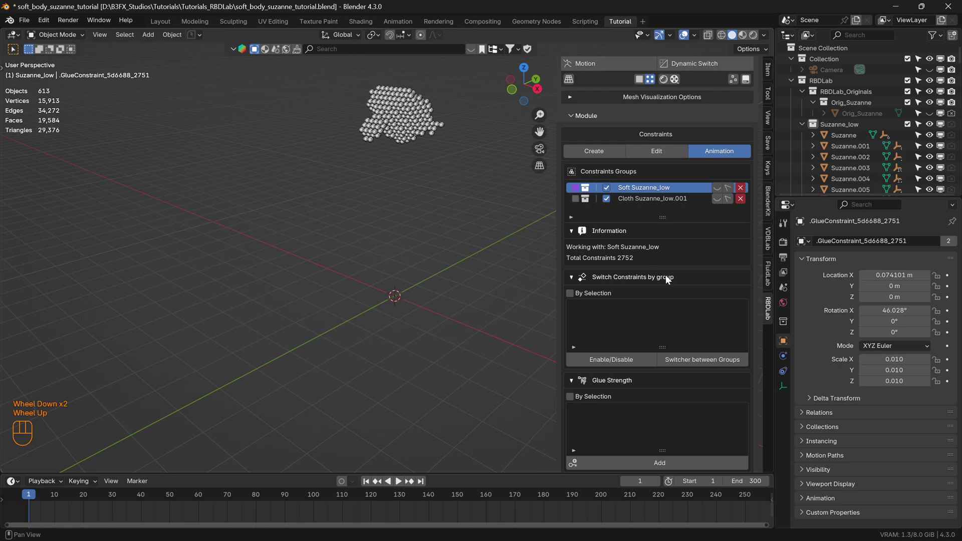
{"action": "left_click", "coordinate": [707, 358]}
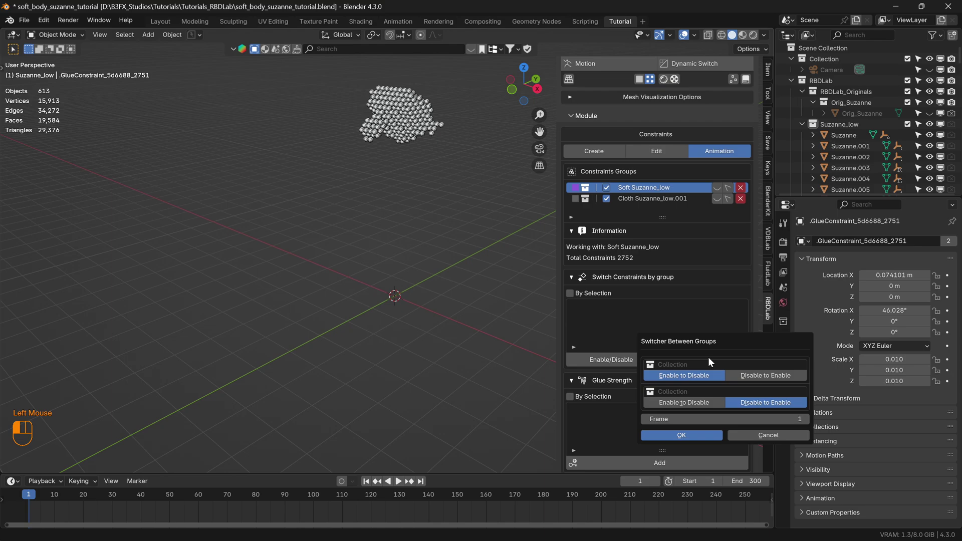
{"action": "left_click", "coordinate": [692, 365]}
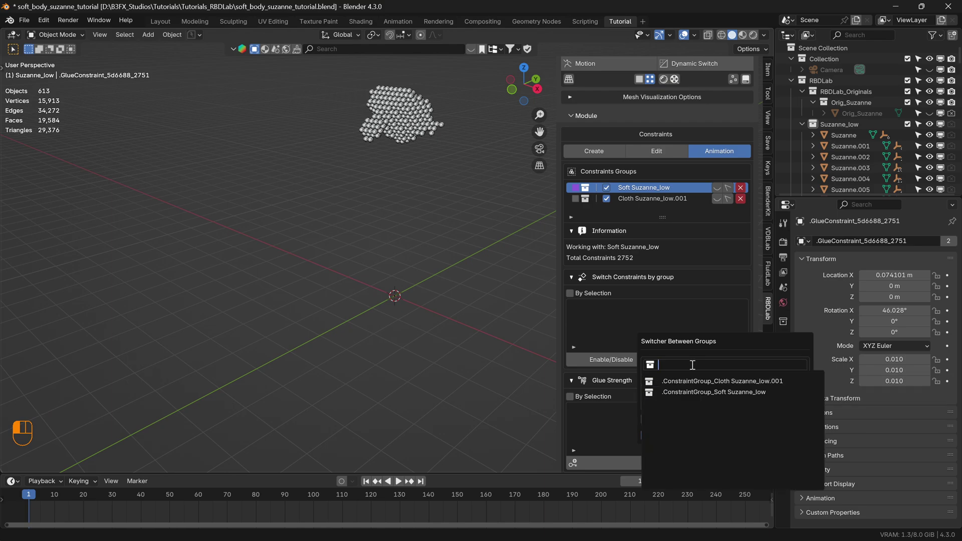
{"action": "left_click", "coordinate": [712, 393]}
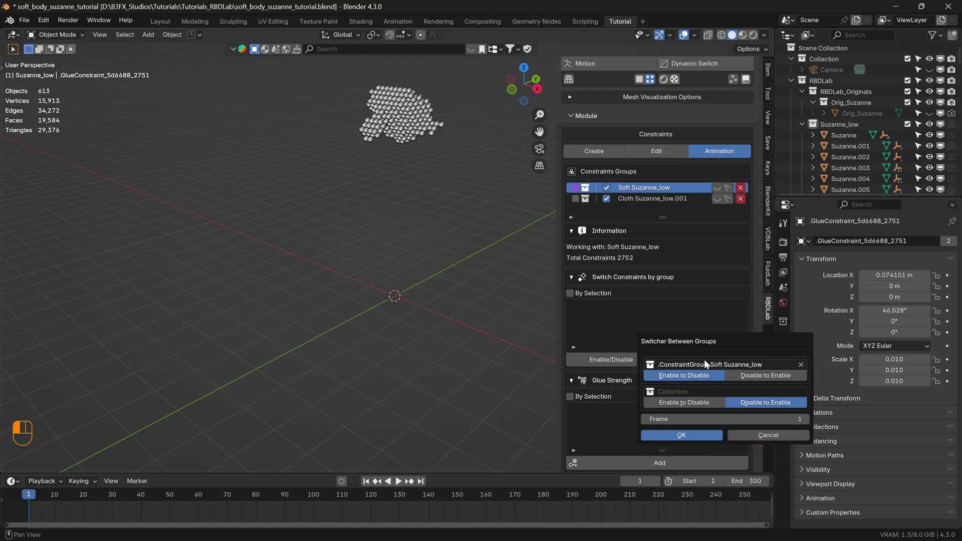
Assign Cloth Suzanne_low.001 as Disable to Enable and create the group switch at frame 60
{"action": "left_click", "coordinate": [695, 392]}
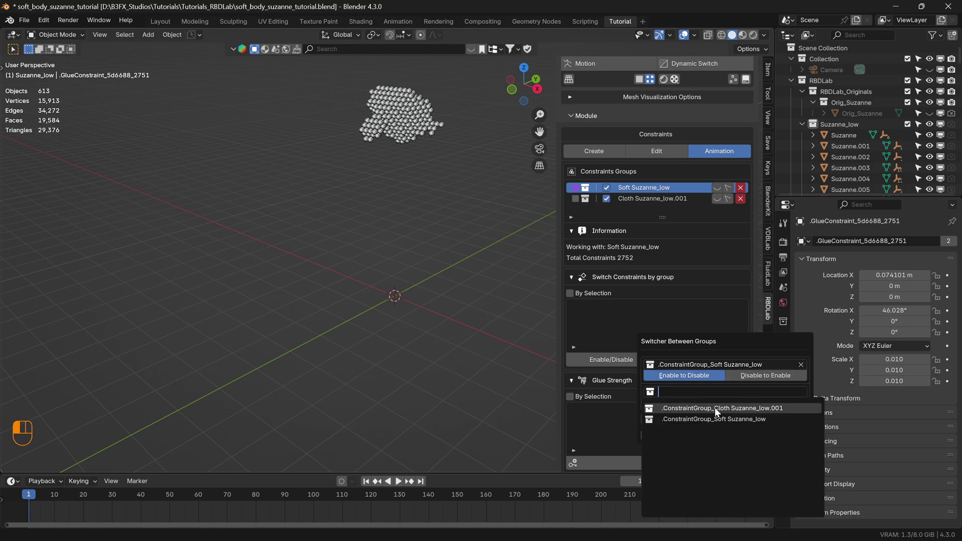
{"action": "left_click", "coordinate": [715, 407]}
{"action": "left_click", "coordinate": [772, 402]}
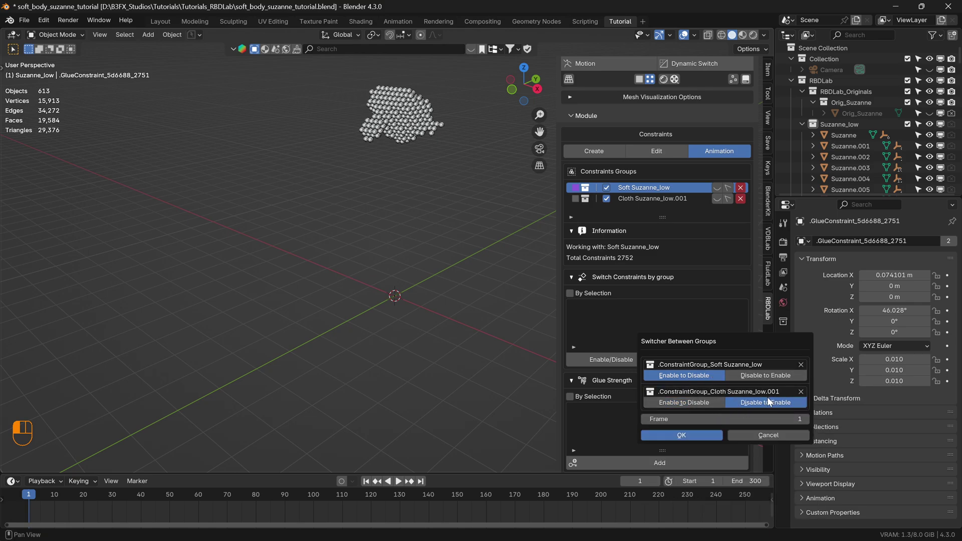
{"action": "left_click", "coordinate": [801, 418]}
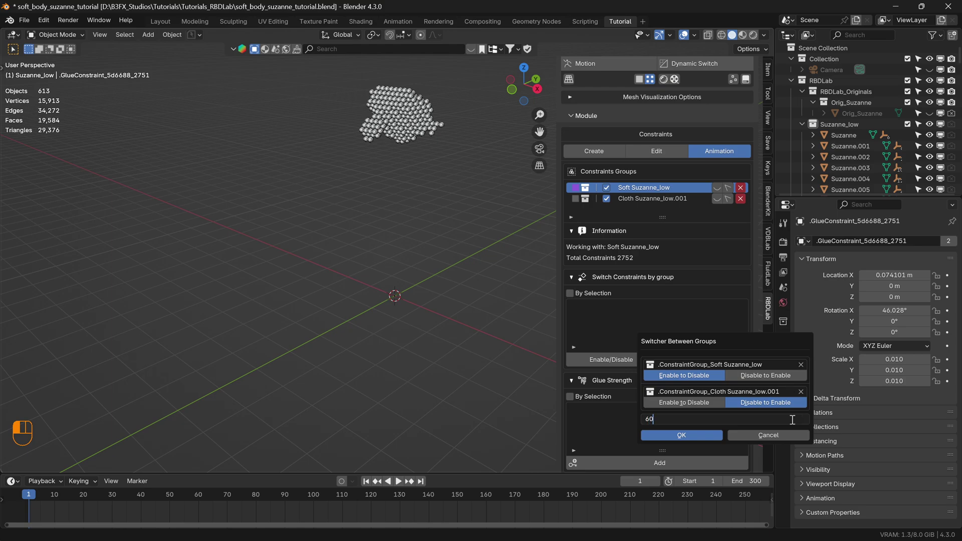
{"action": "key", "text": "Return"}
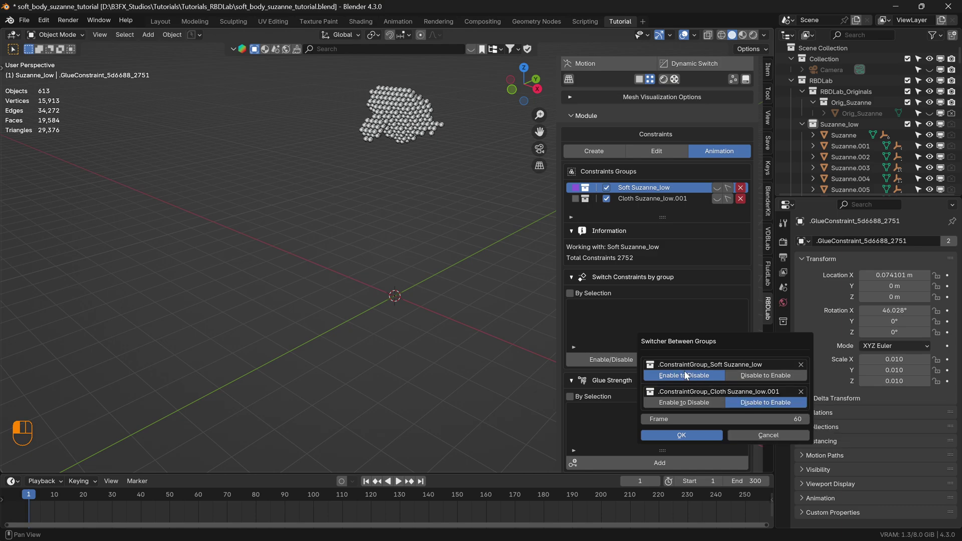
{"action": "left_click", "coordinate": [681, 435]}
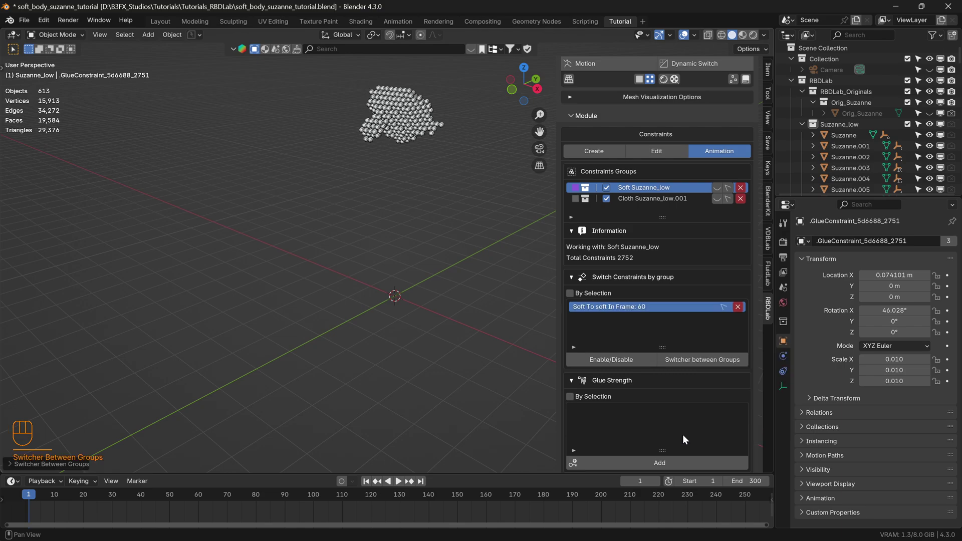
Display the deformed Suzanne mesh, play the simulation to check the soft-to-cloth switch, and return to the first frame
{"action": "left_click", "coordinate": [638, 80]}
{"action": "key", "text": "space"}
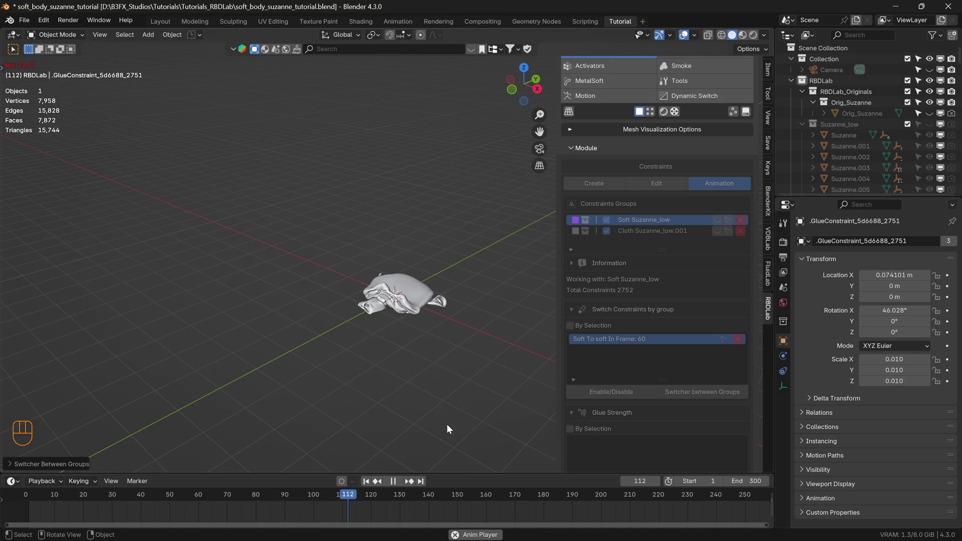
{"action": "key", "text": "space"}
{"action": "left_click", "coordinate": [366, 481]}
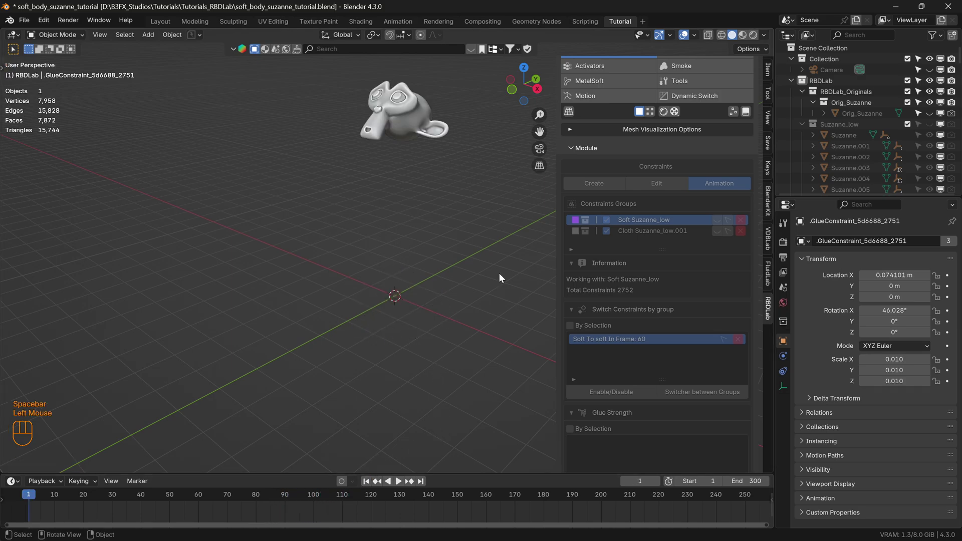
Display the sphere chunks and start a second group switcher with Cloth Suzanne_low.001 in the Enable to Disable slot
{"action": "left_click", "coordinate": [649, 110]}
{"action": "scroll", "coordinate": [653, 135], "scroll_direction": "down", "scroll_amount": 2}
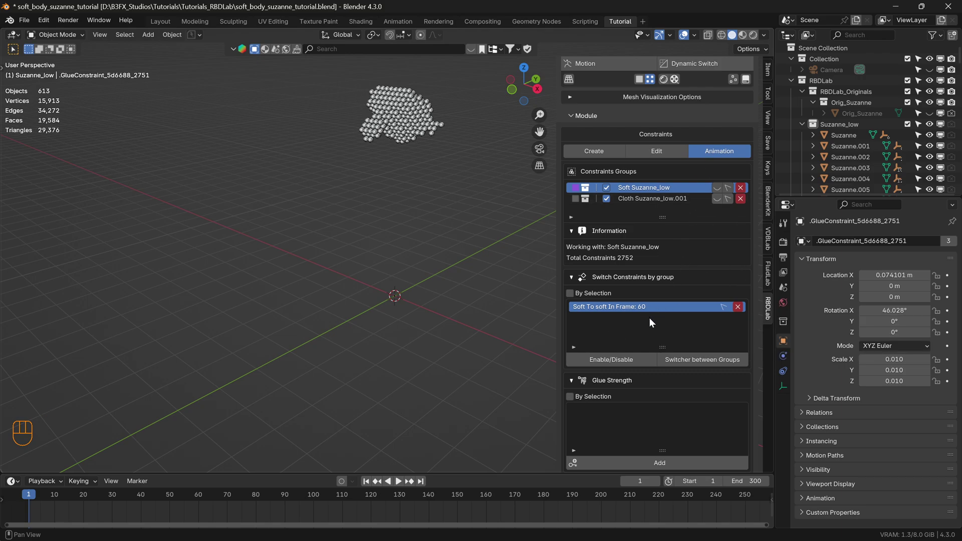
{"action": "left_click", "coordinate": [702, 359]}
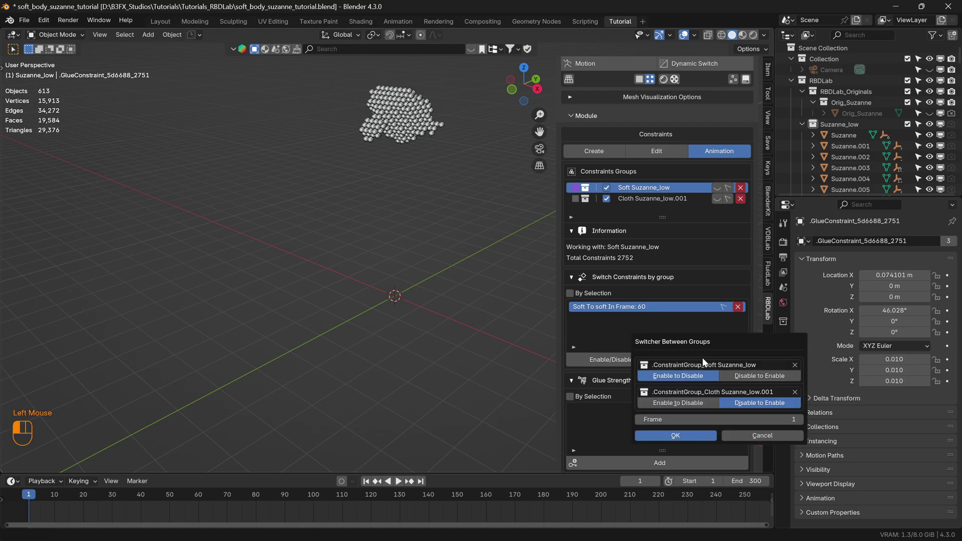
{"action": "left_click", "coordinate": [795, 364]}
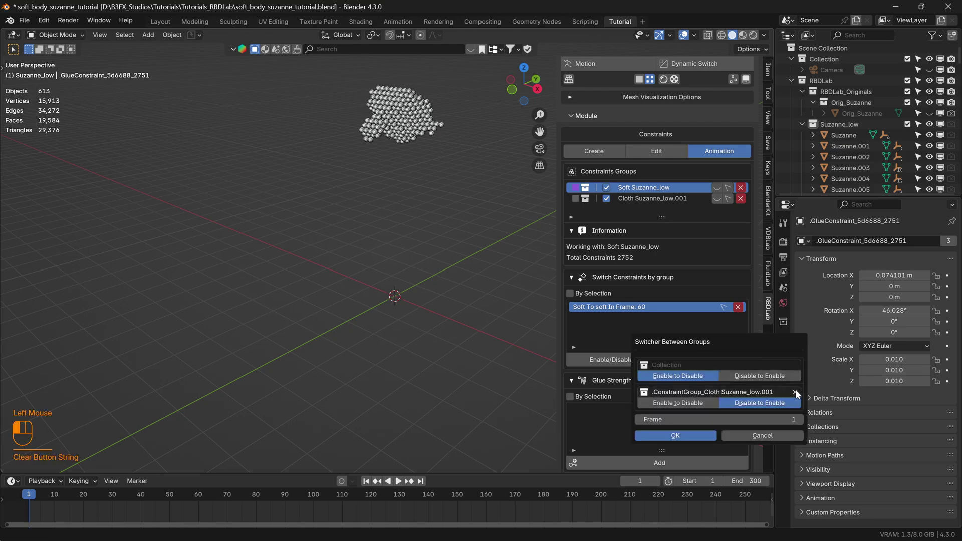
{"action": "left_click", "coordinate": [795, 391]}
{"action": "left_click", "coordinate": [717, 363]}
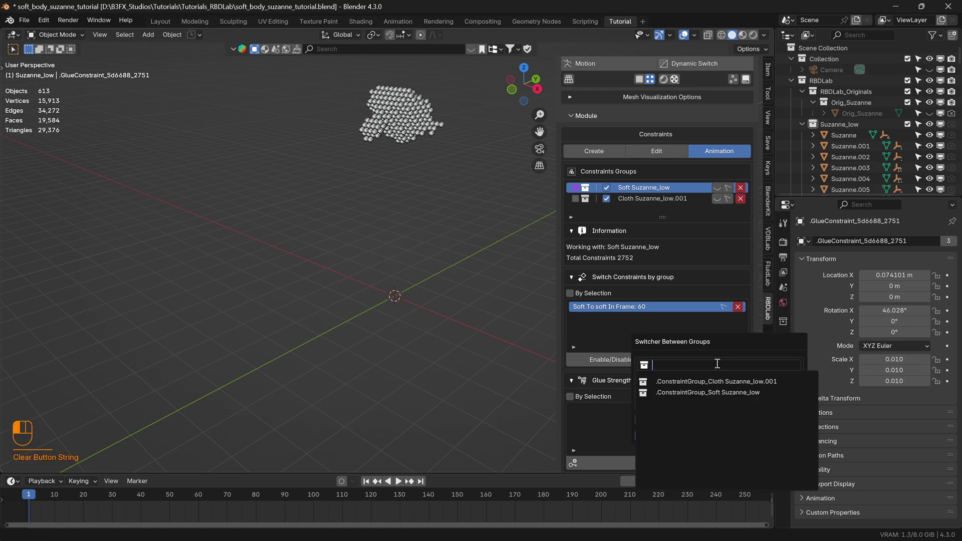
{"action": "left_click", "coordinate": [726, 382]}
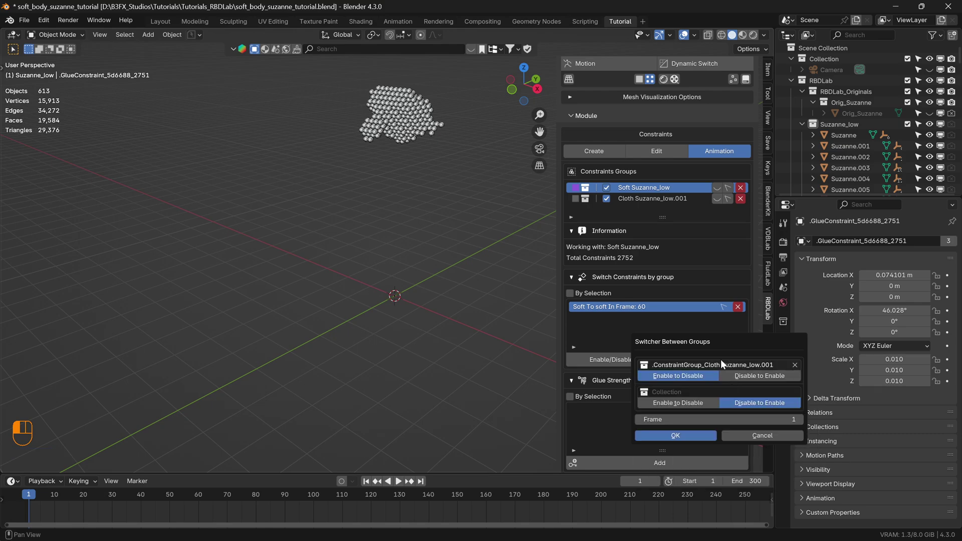
Assign Soft Suzanne_low as Disable to Enable and create the second group switch at frame 120
{"action": "left_click", "coordinate": [674, 393]}
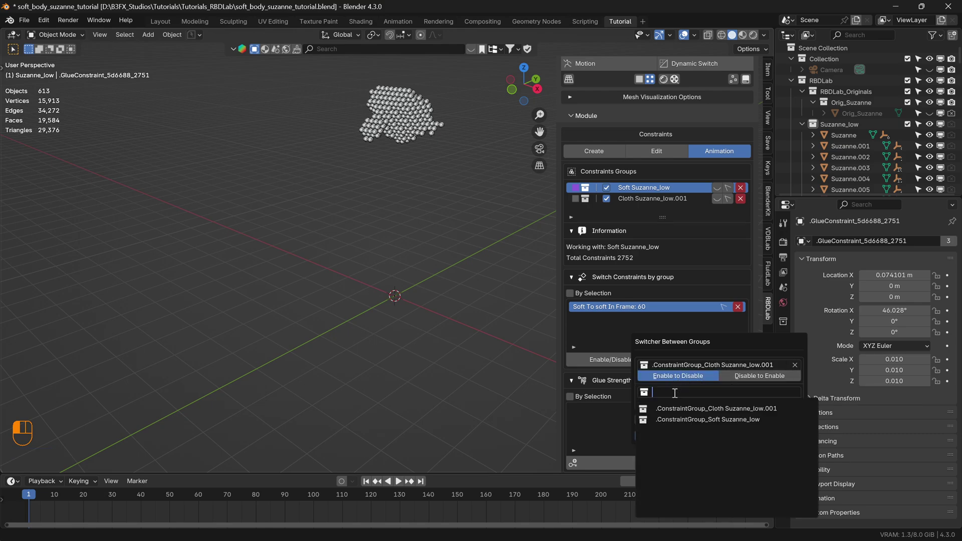
{"action": "left_click", "coordinate": [702, 419]}
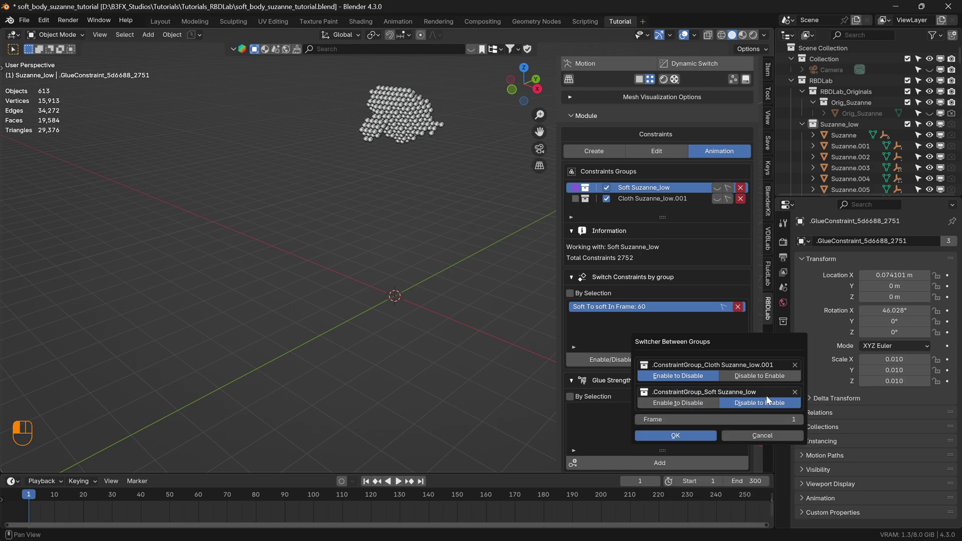
{"action": "left_click", "coordinate": [791, 419]}
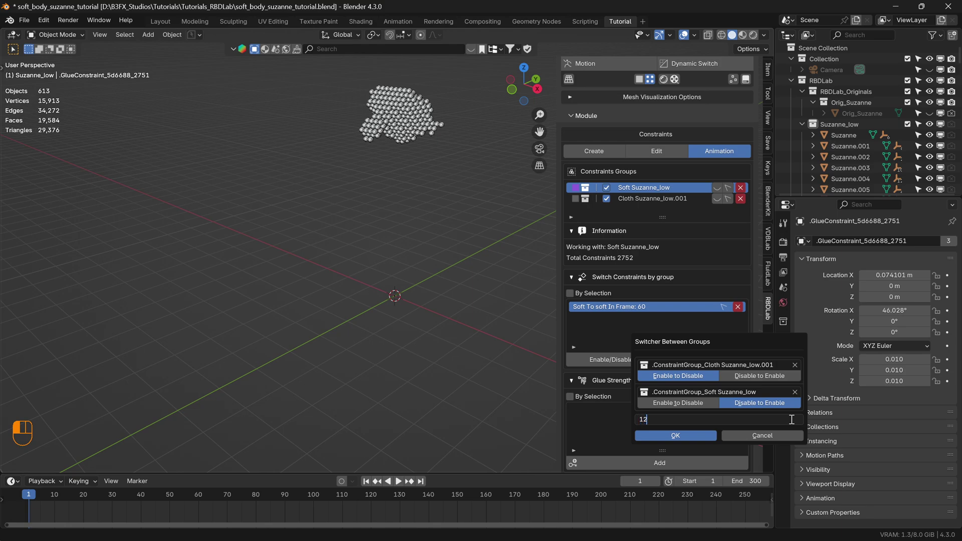
{"action": "key", "text": "Return"}
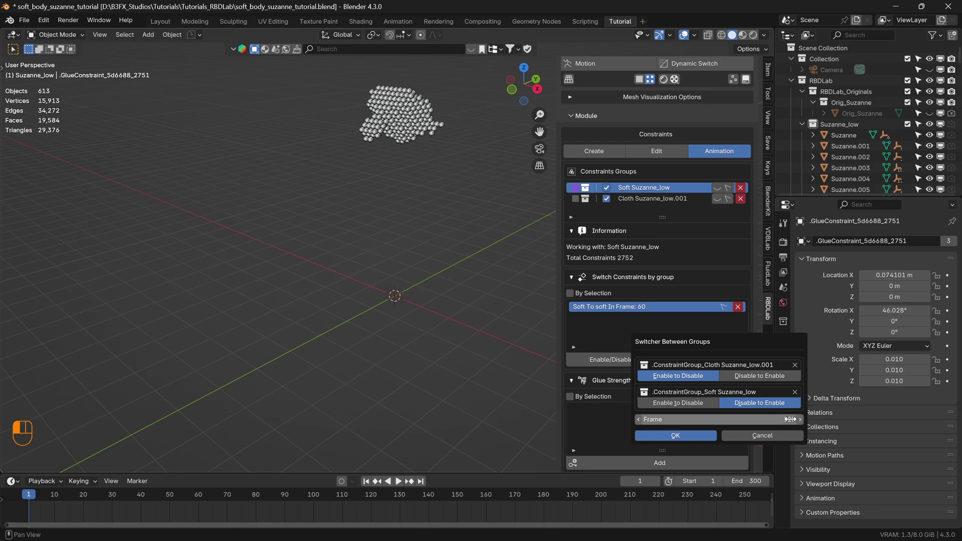
{"action": "left_click", "coordinate": [675, 435]}
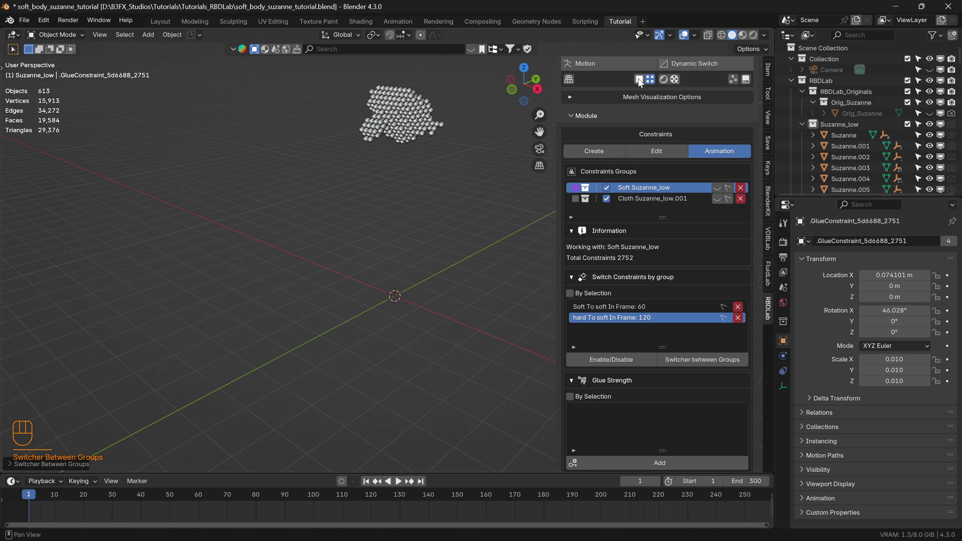
Play the simulation on the deformed Suzanne mesh to examine both constraint switches, and return to the first frame
{"action": "left_click", "coordinate": [343, 354]}
{"action": "key", "text": "space"}
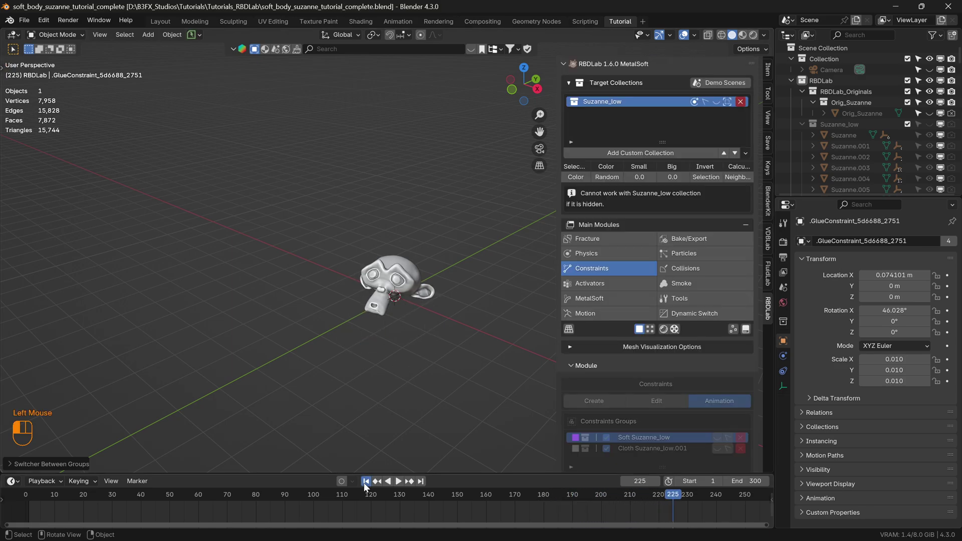
{"action": "left_click", "coordinate": [365, 481]}
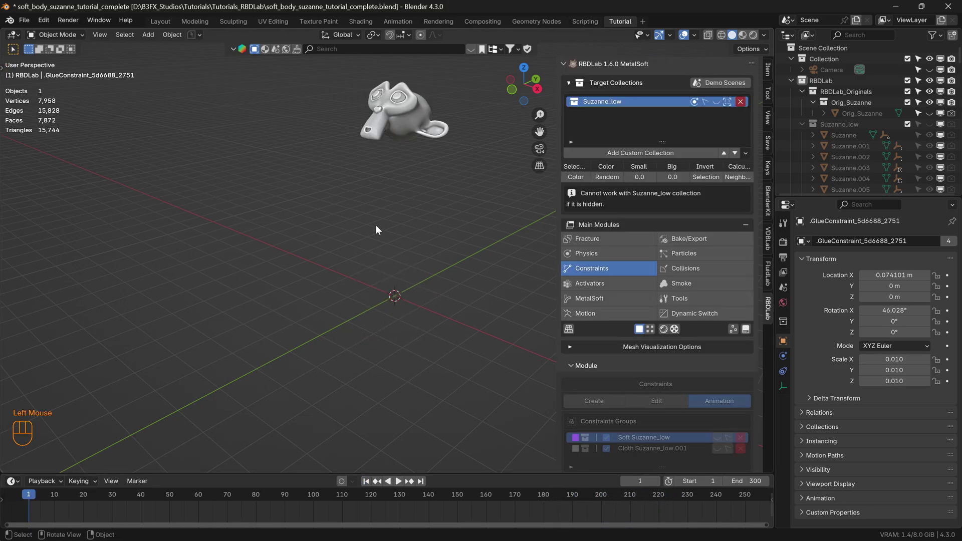
Convert the simulation cache to a bake, play it back to check the motion, and clear the cache
{"action": "left_click", "coordinate": [745, 329]}
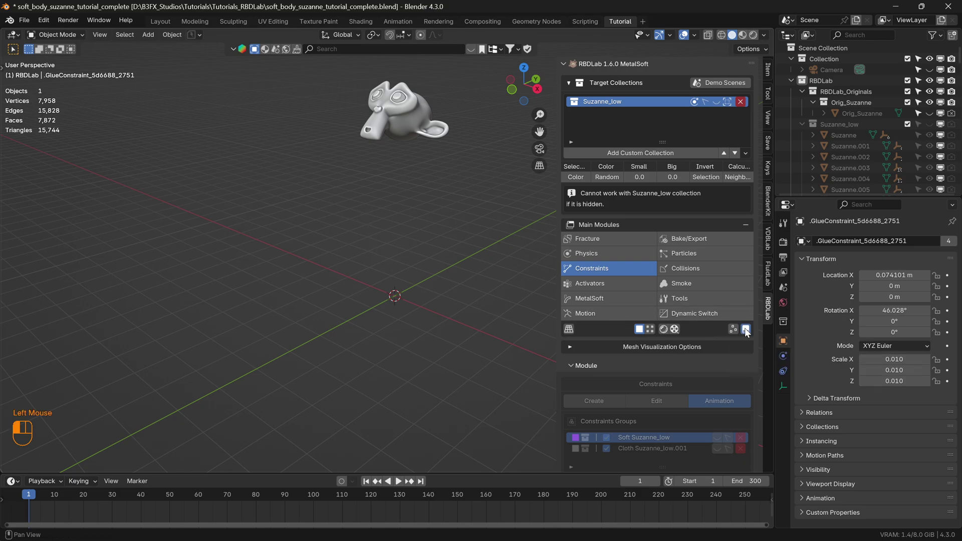
{"action": "left_click", "coordinate": [397, 482]}
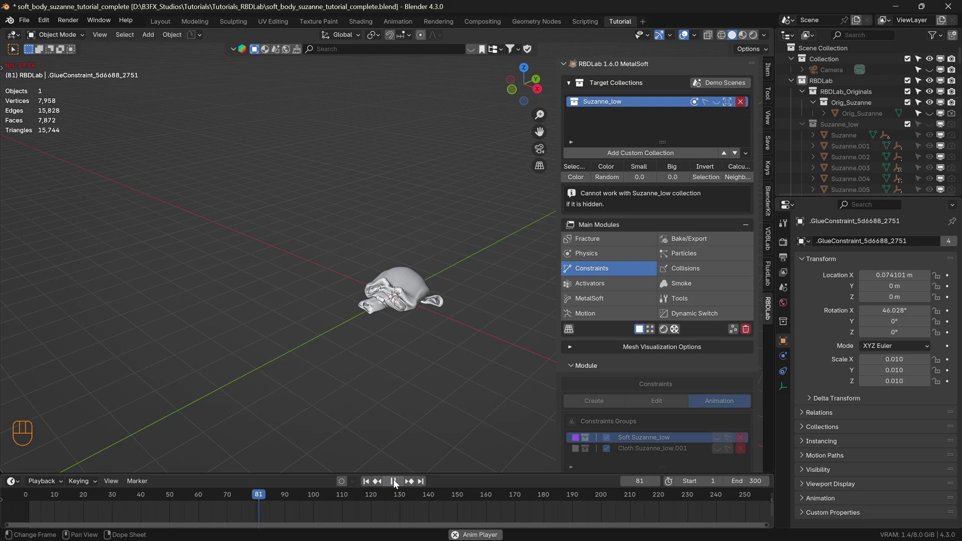
{"action": "left_click", "coordinate": [393, 481]}
{"action": "left_click", "coordinate": [367, 483]}
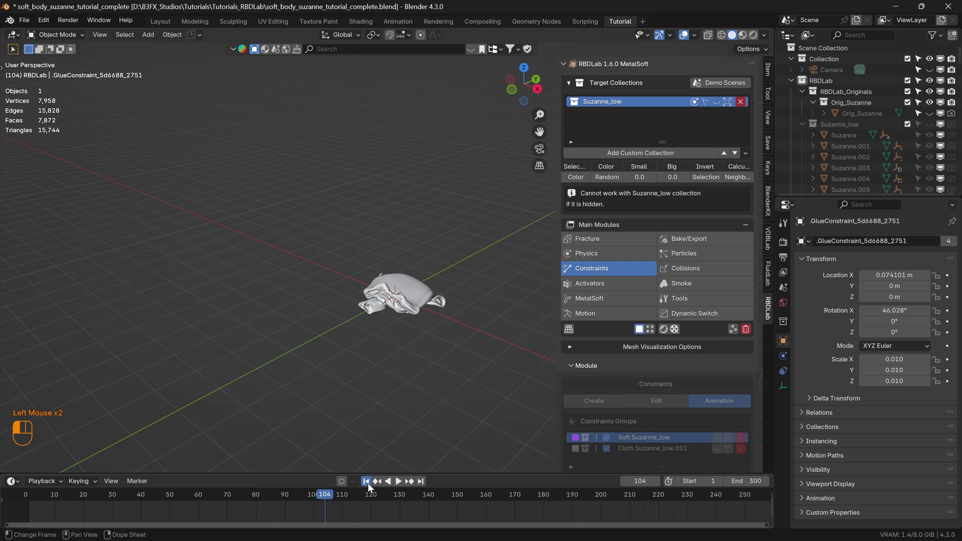
{"action": "left_click", "coordinate": [744, 330]}
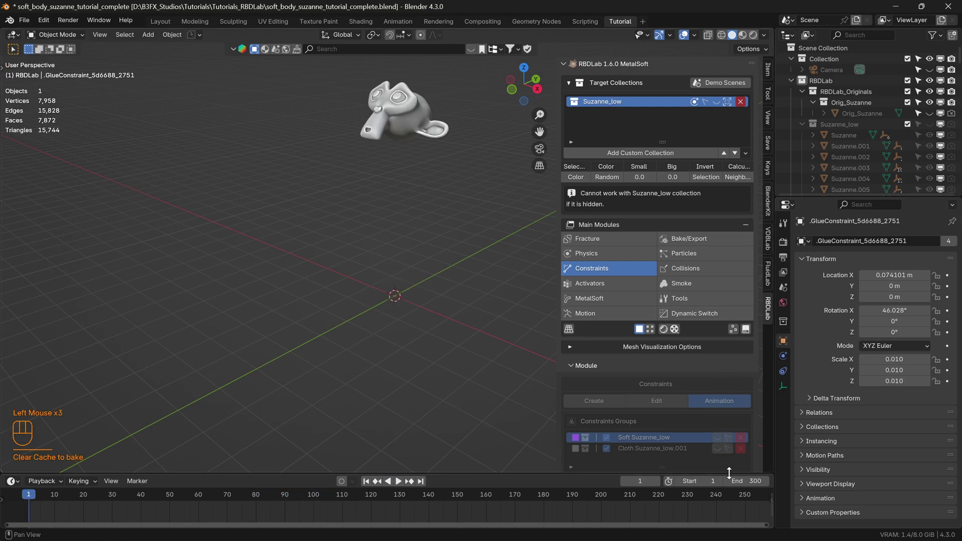
Set the timeline's end frame to 180, play the simulation through, and return to the first frame
{"action": "left_click", "coordinate": [756, 480]}
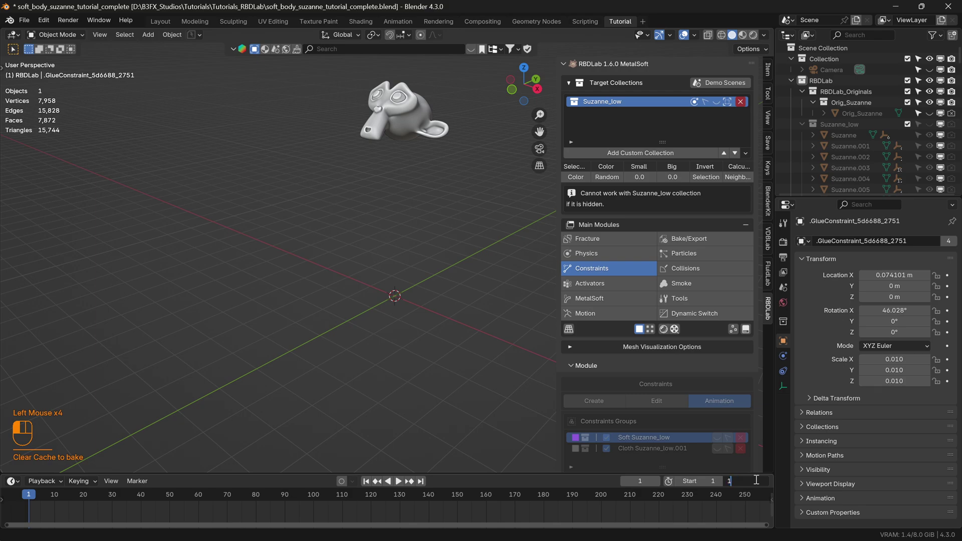
{"action": "key", "text": "Return"}
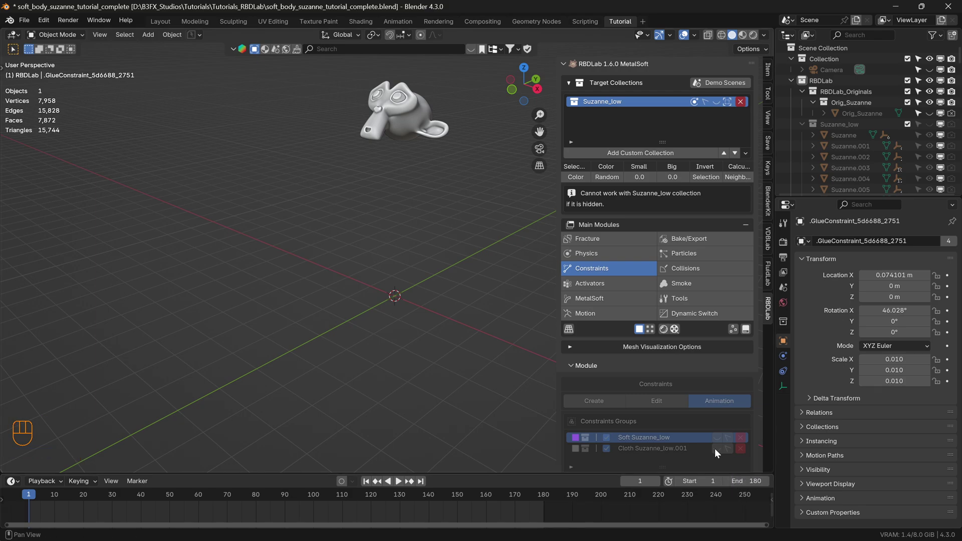
{"action": "left_click", "coordinate": [399, 481]}
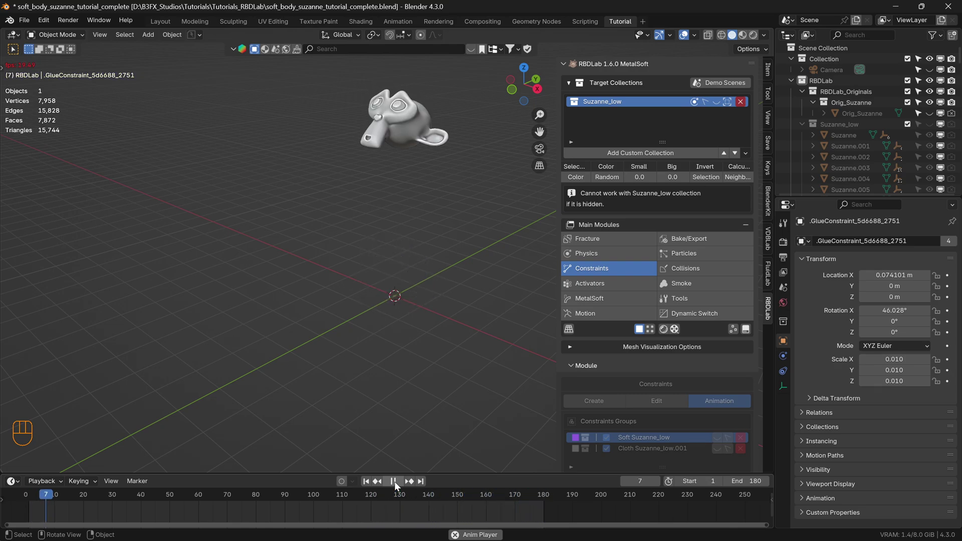
{"action": "left_click", "coordinate": [394, 481]}
{"action": "left_click", "coordinate": [365, 482]}
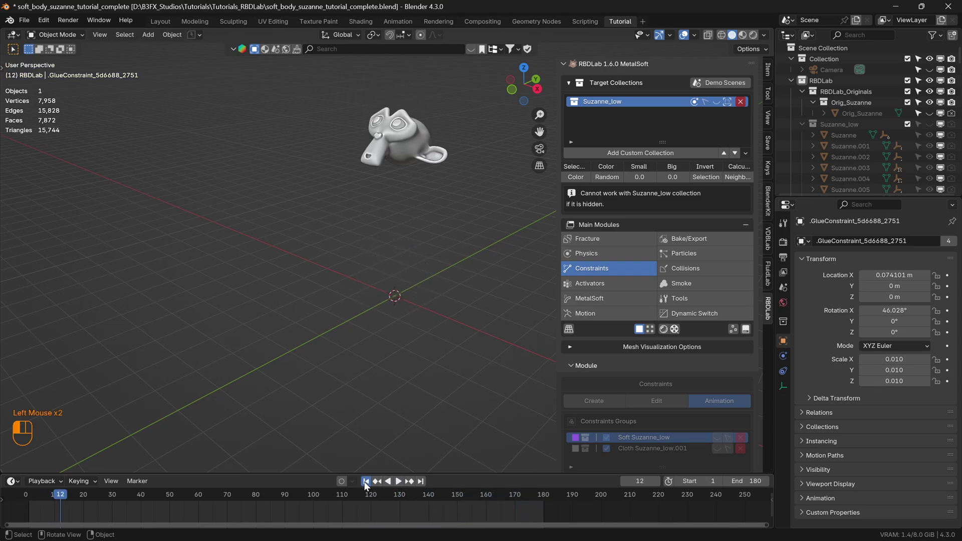
Convert the simulation cache to a bake and save the Blender file
{"action": "left_click", "coordinate": [746, 329]}
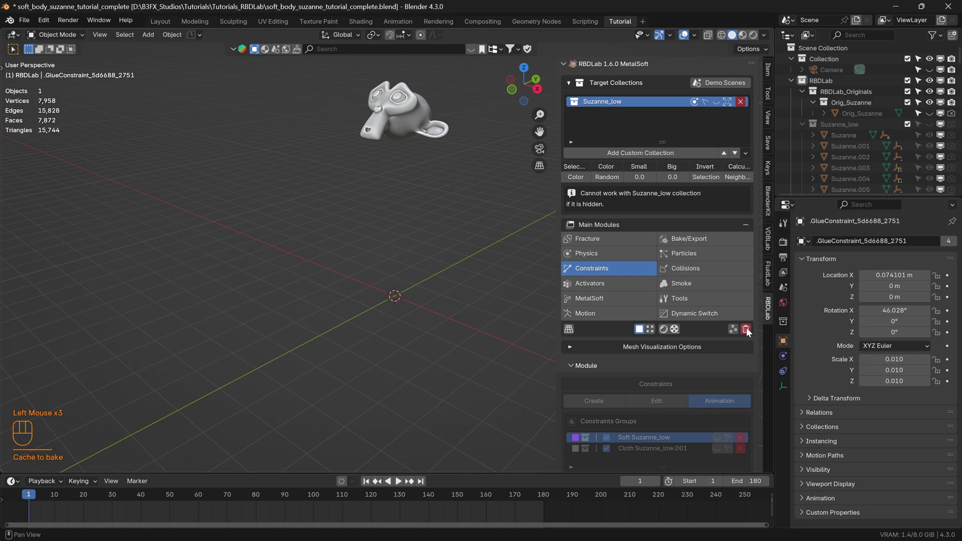
{"action": "left_click", "coordinate": [24, 20]}
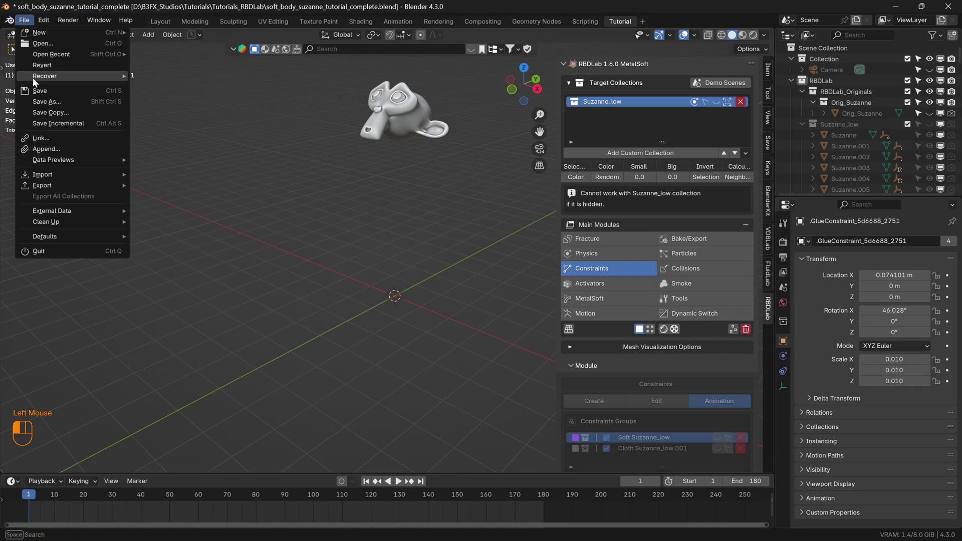
{"action": "left_click", "coordinate": [39, 91]}
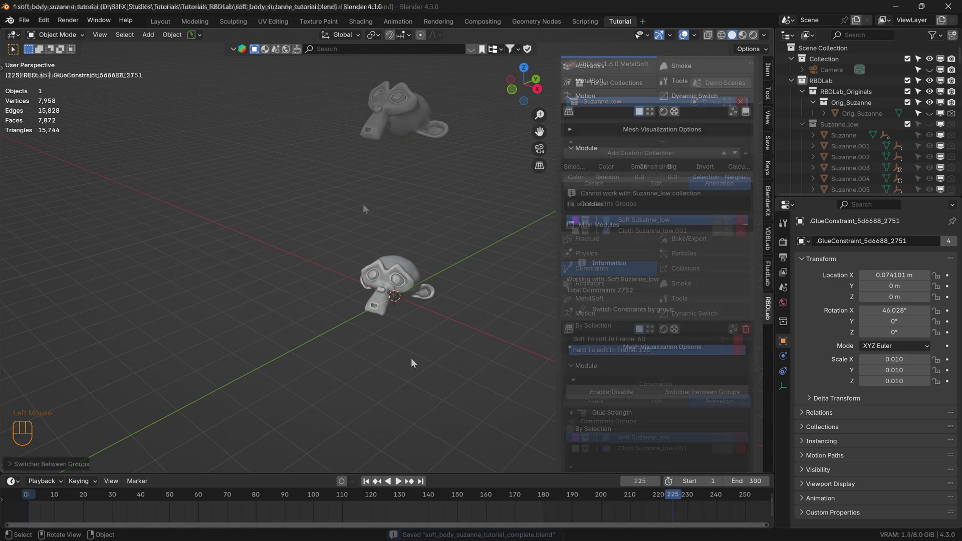